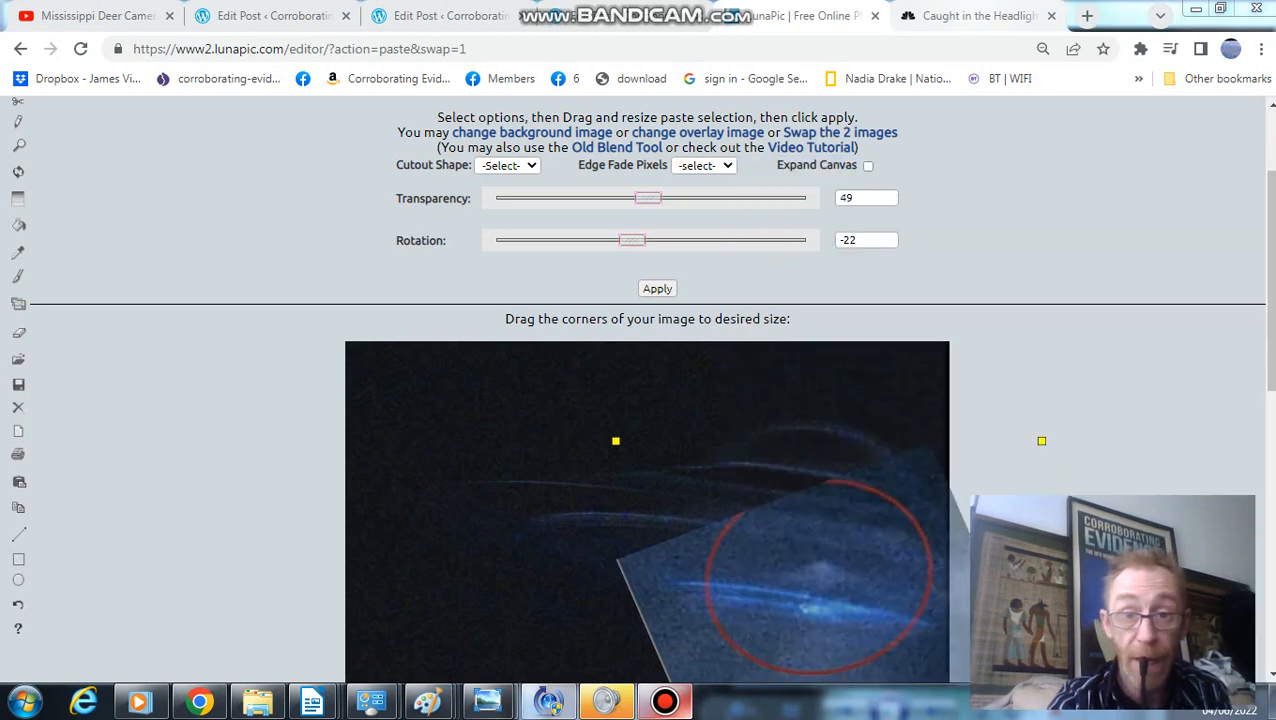
- Switch from the LunaPic blend tab to the NBC deer-cam UFO article
{"action": "key", "text": "ctrl+Tab"}
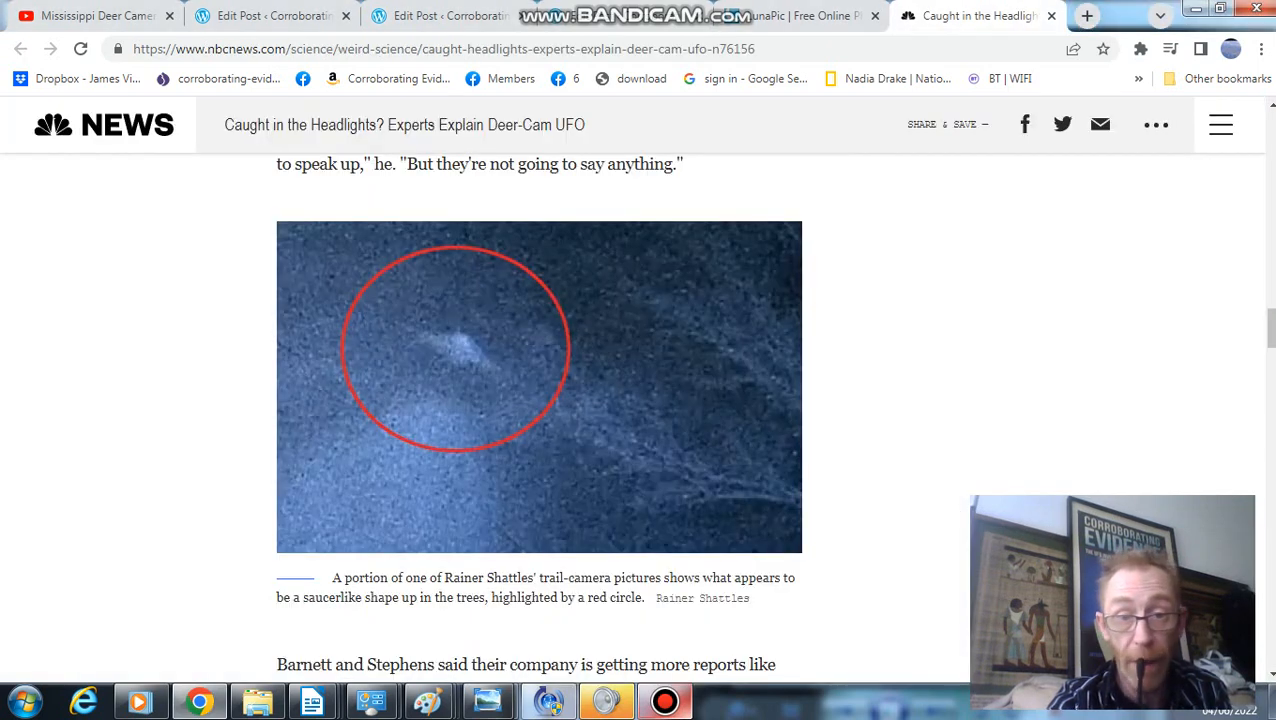
- Bring up the Save As dialog for the circled saucer photo, named saucer
{"action": "right_click", "coordinate": [555, 348]}
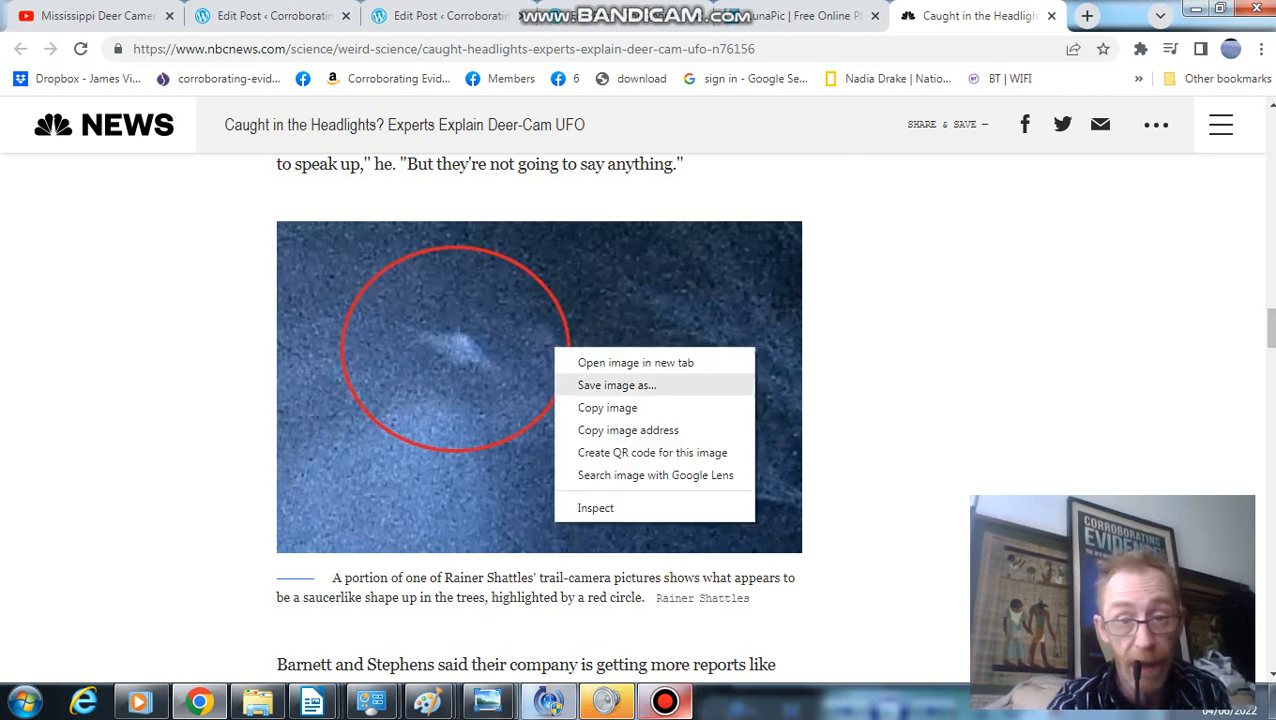
{"action": "left_click", "coordinate": [617, 385]}
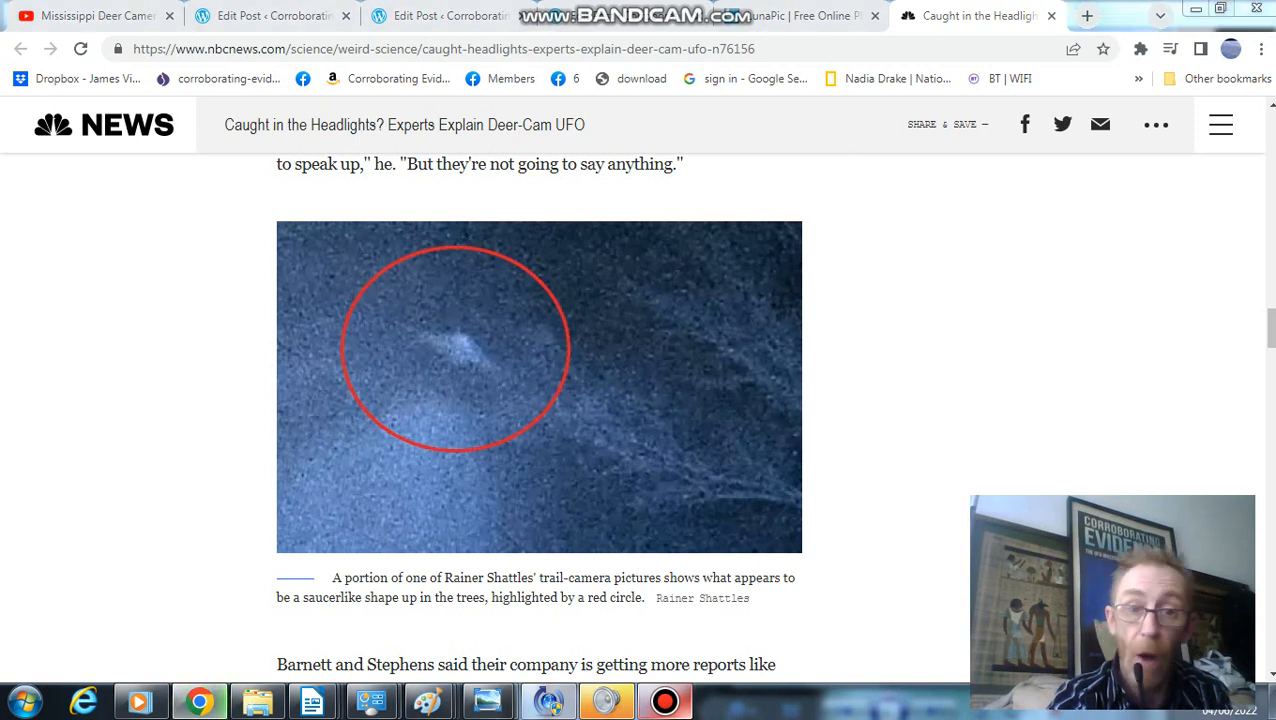
{"action": "key", "text": "ctrl+s"}
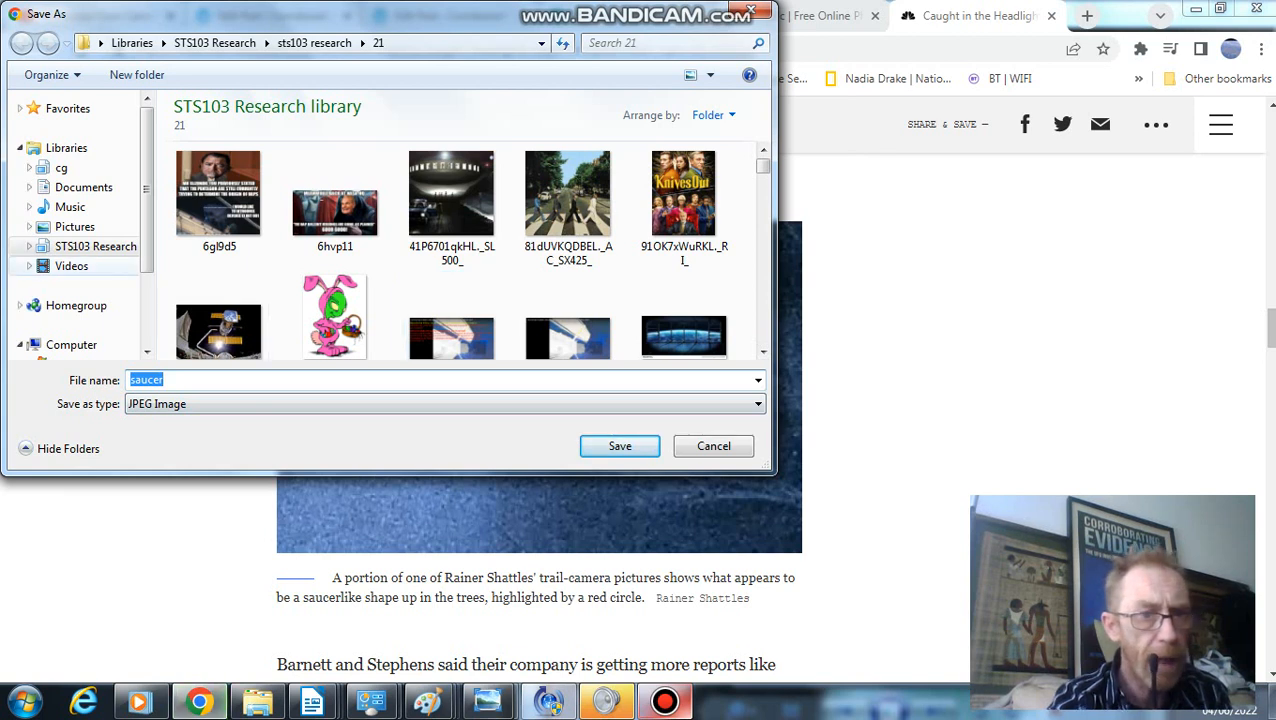
- Navigate the save dialog into folder 58 of the STS103 Research library
{"action": "key", "text": "Tab"}
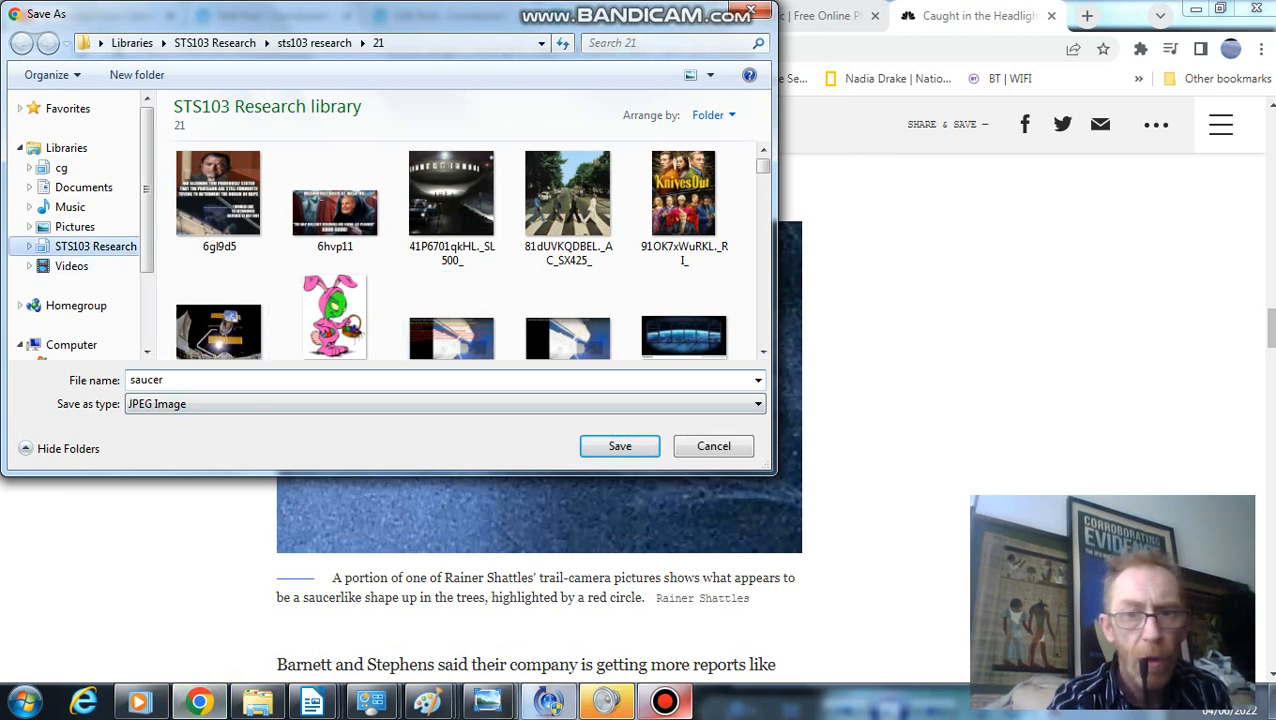
{"action": "right_click", "coordinate": [98, 246]}
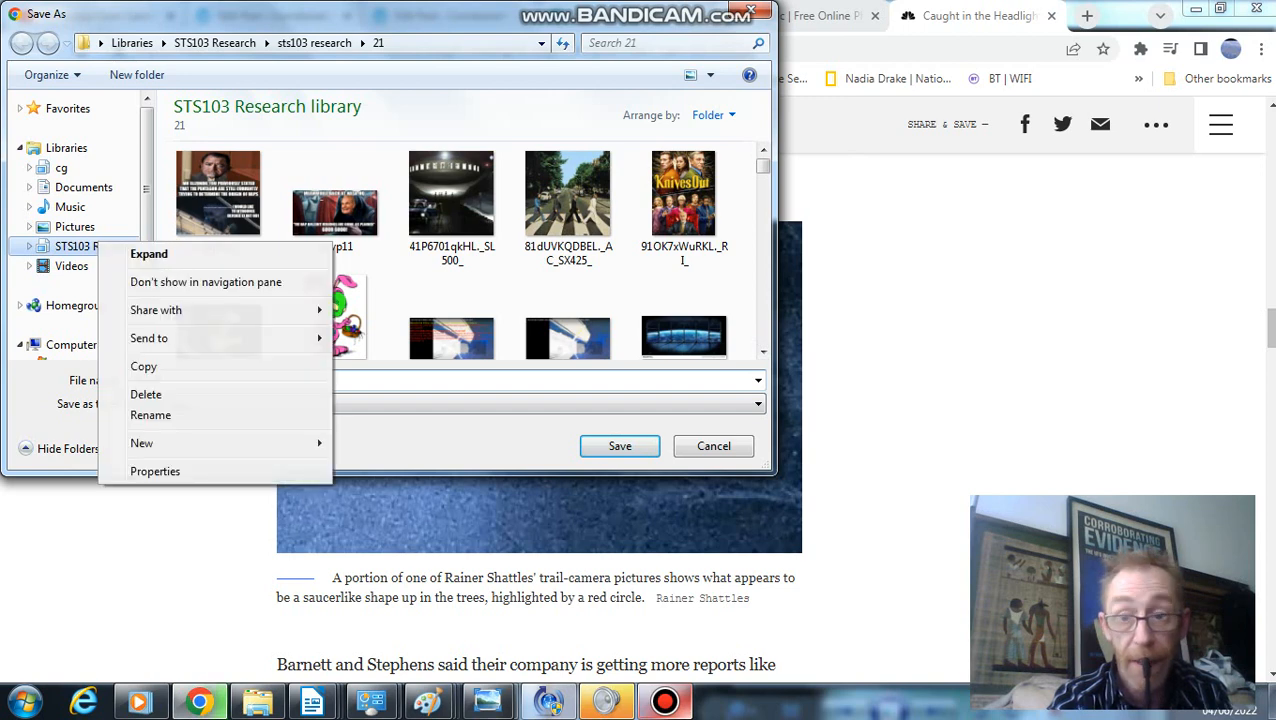
{"action": "left_click", "coordinate": [95, 246]}
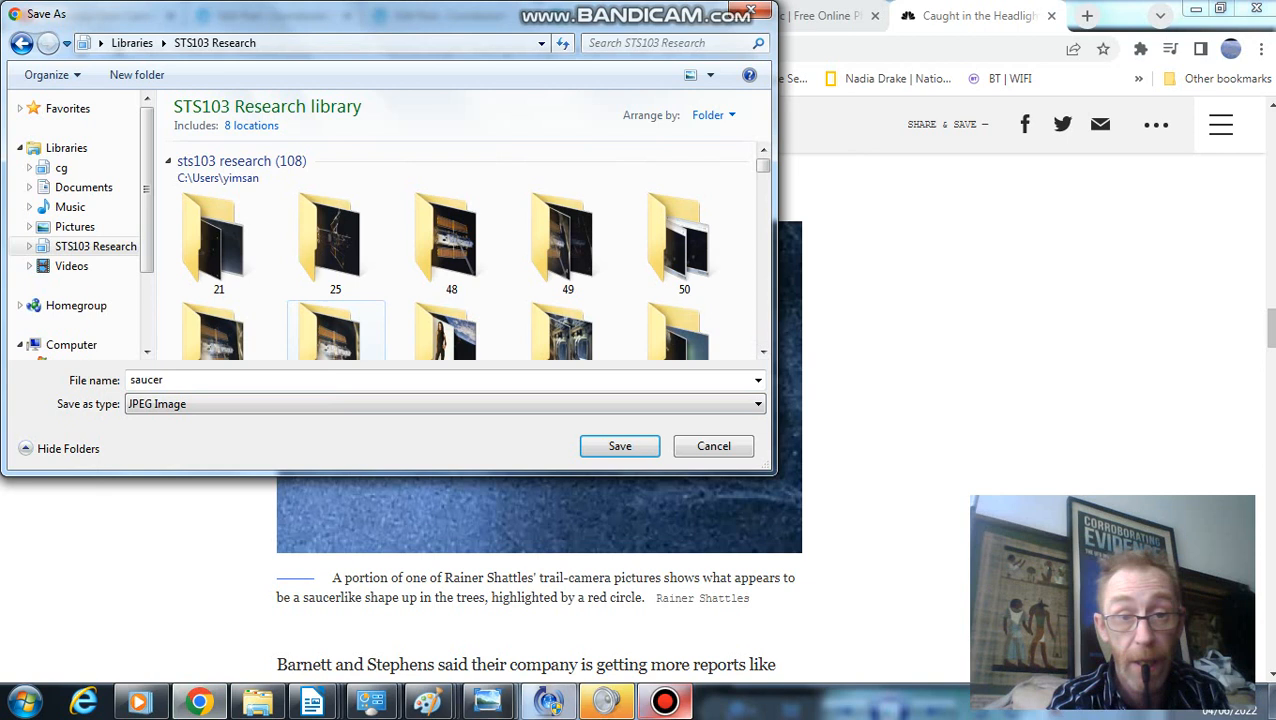
{"action": "scroll", "coordinate": [460, 250], "scroll_direction": "down", "scroll_amount": 3}
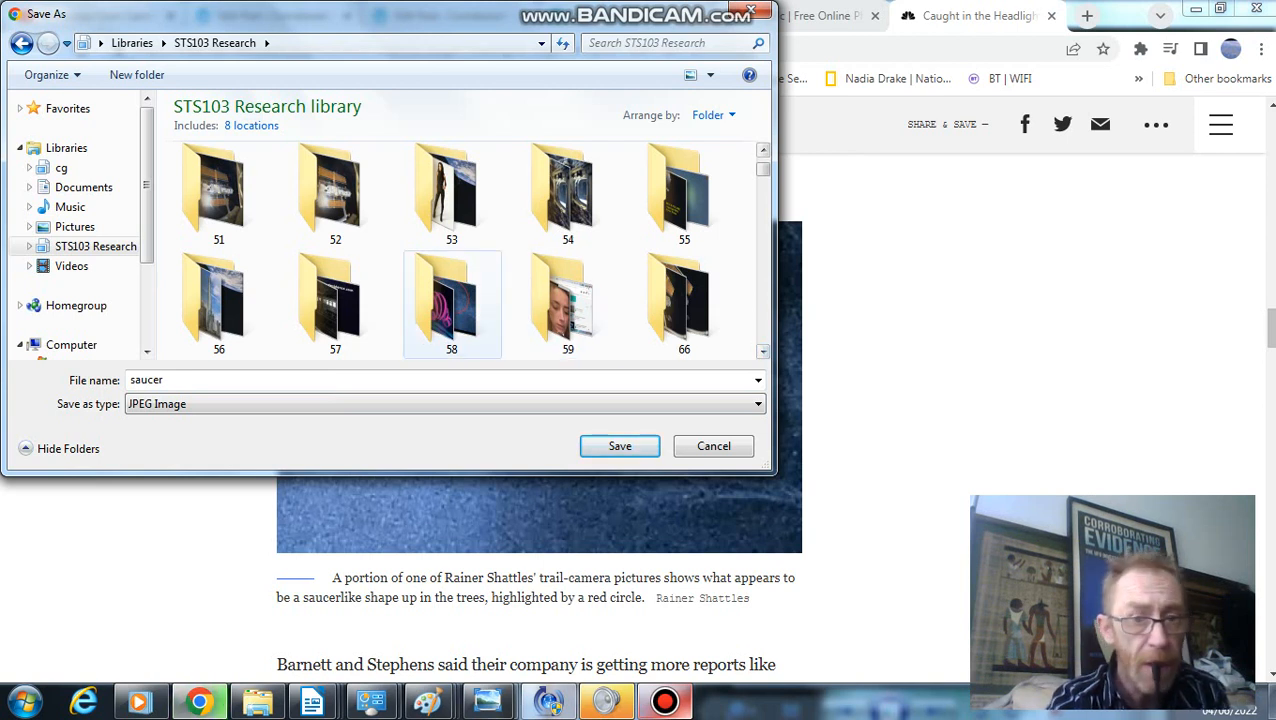
{"action": "left_click", "coordinate": [451, 300]}
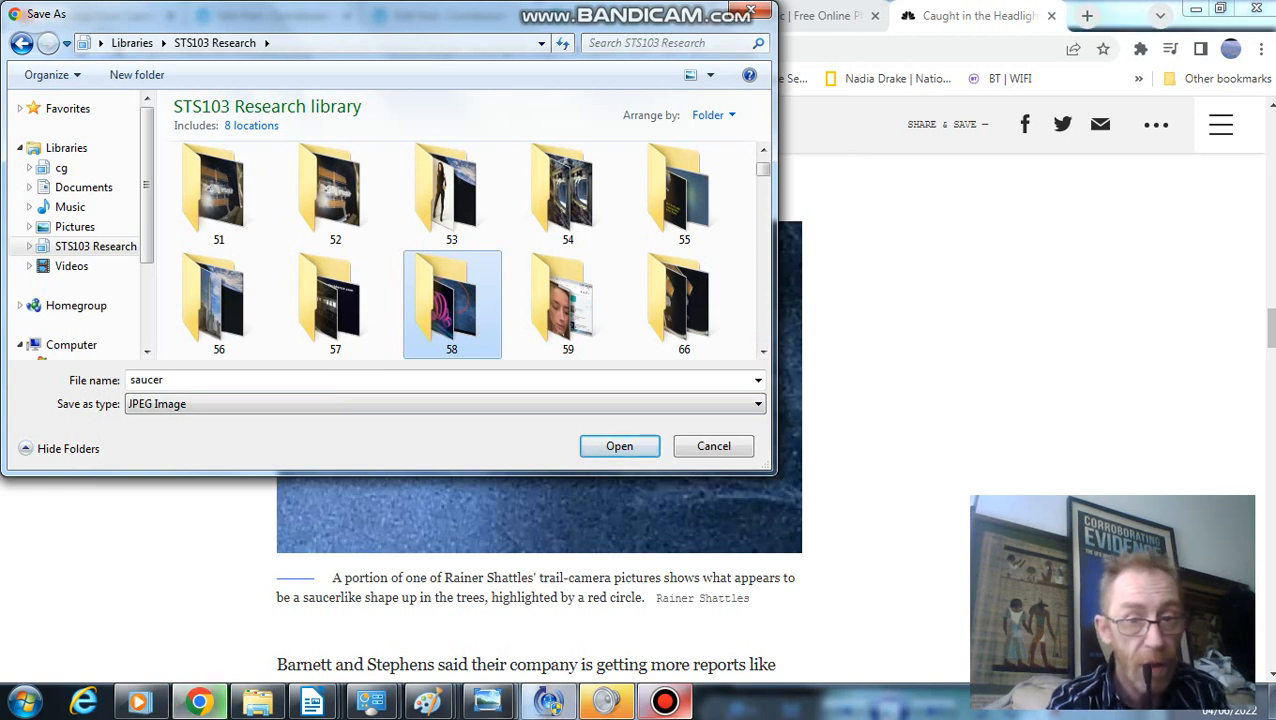
{"action": "key", "text": "Tab"}
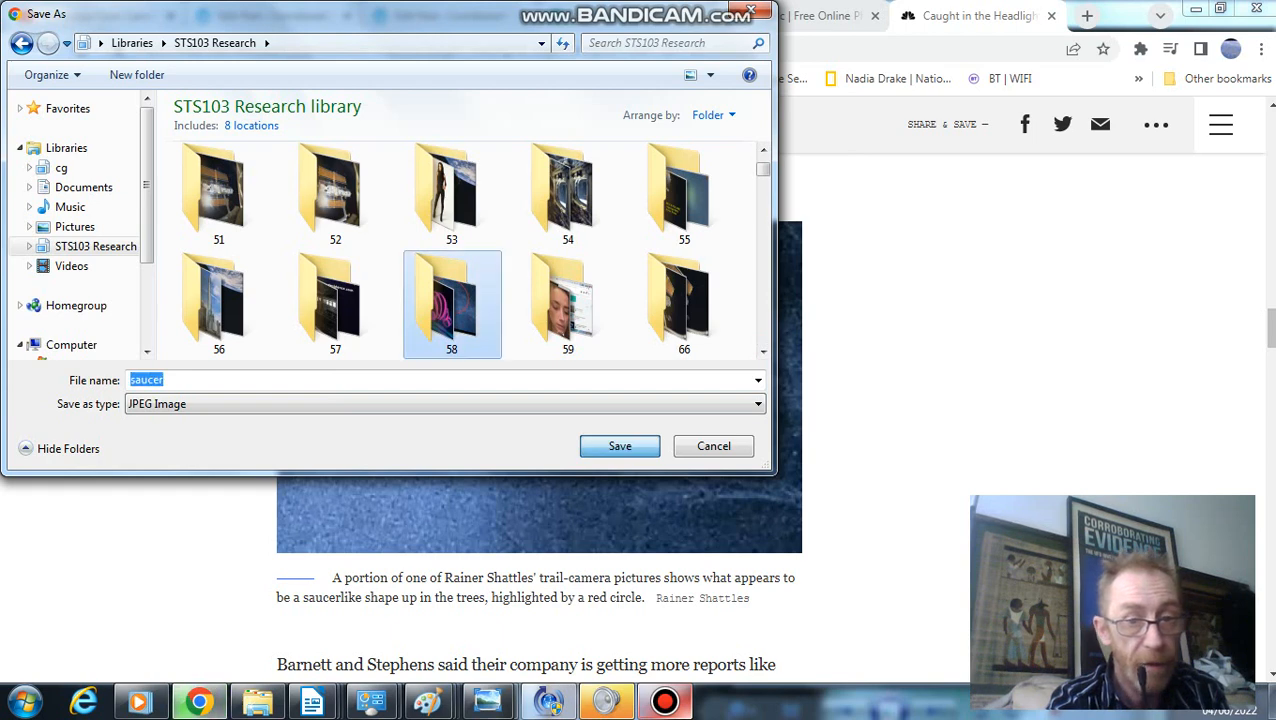
{"action": "scroll", "coordinate": [452, 300], "scroll_direction": "down", "scroll_amount": 5}
{"action": "left_click", "coordinate": [452, 275]}
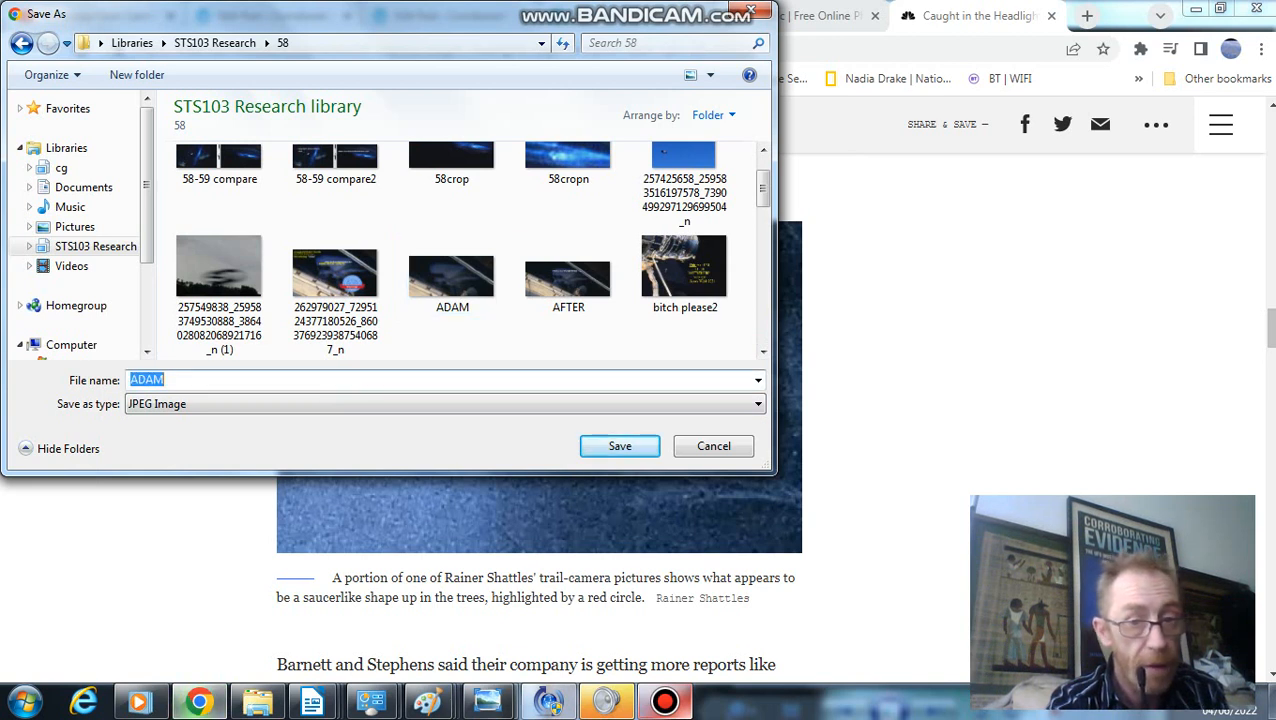
- Confirm saving the photo as saucer.jpg; the download fails with a network error
{"action": "key", "text": "Tab"}
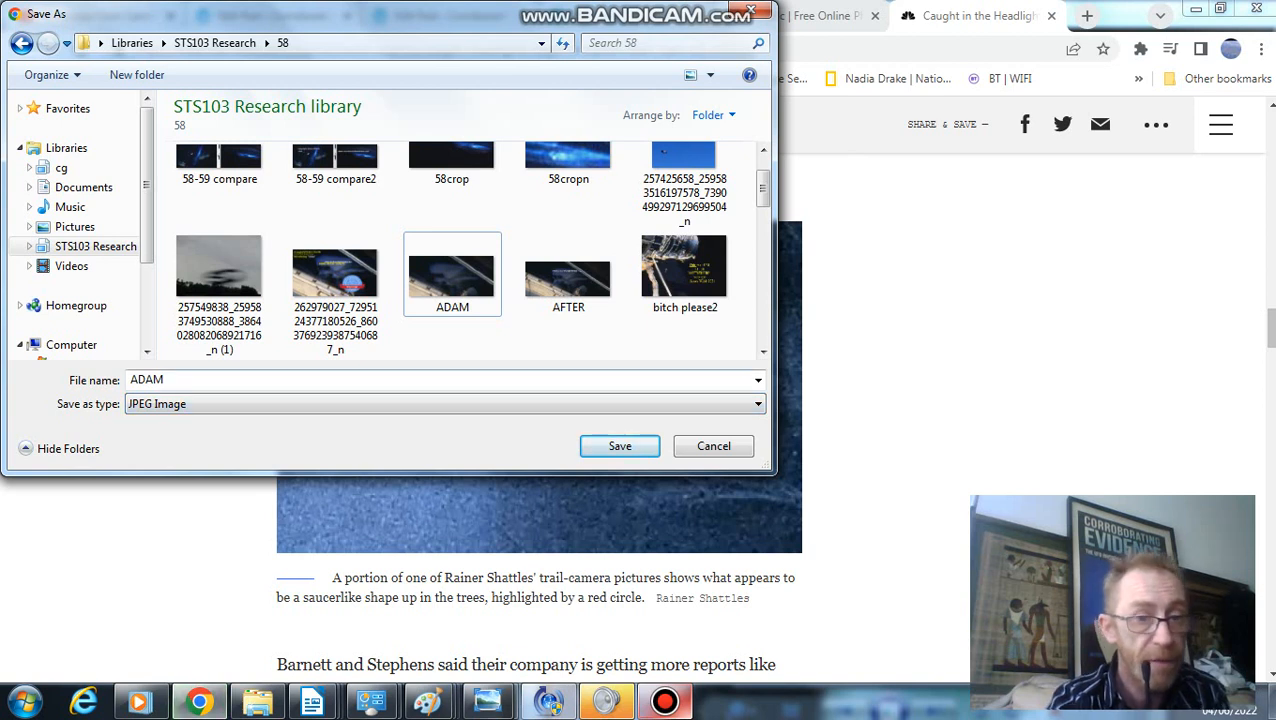
{"action": "key", "text": "shift+Tab"}
{"action": "key", "text": "BackSpace"}
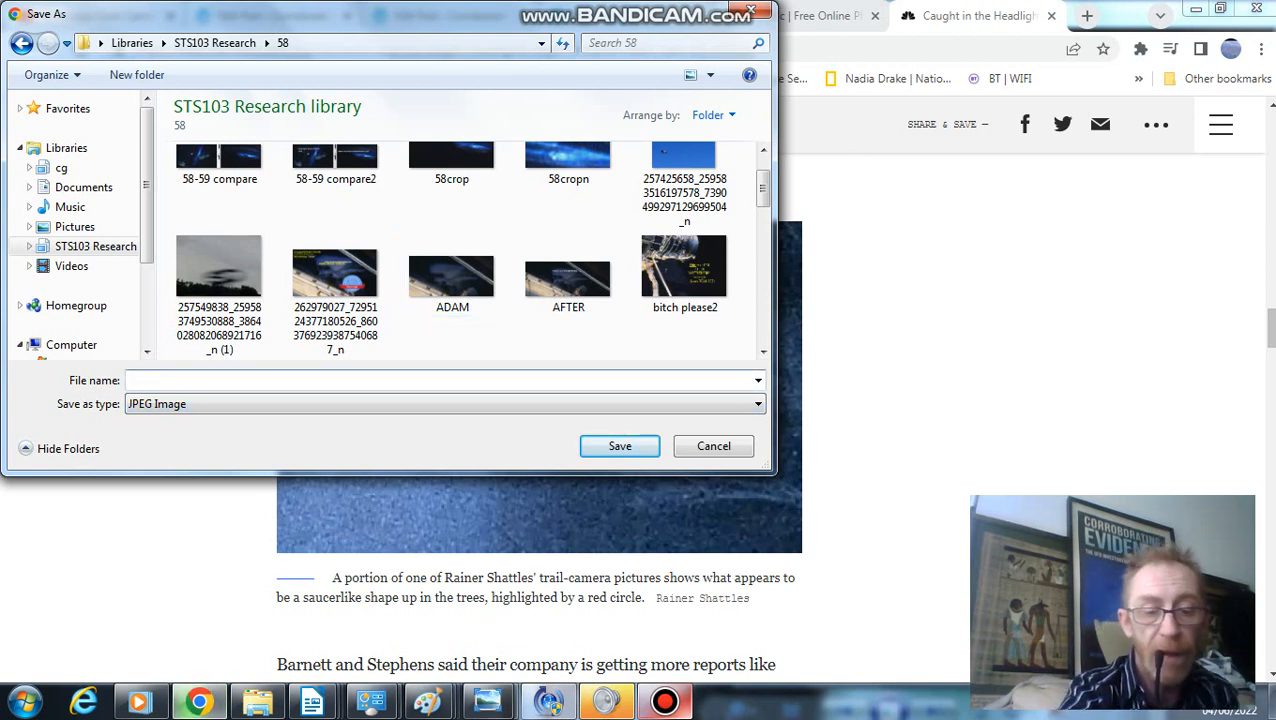
{"action": "type", "text": "sau"}
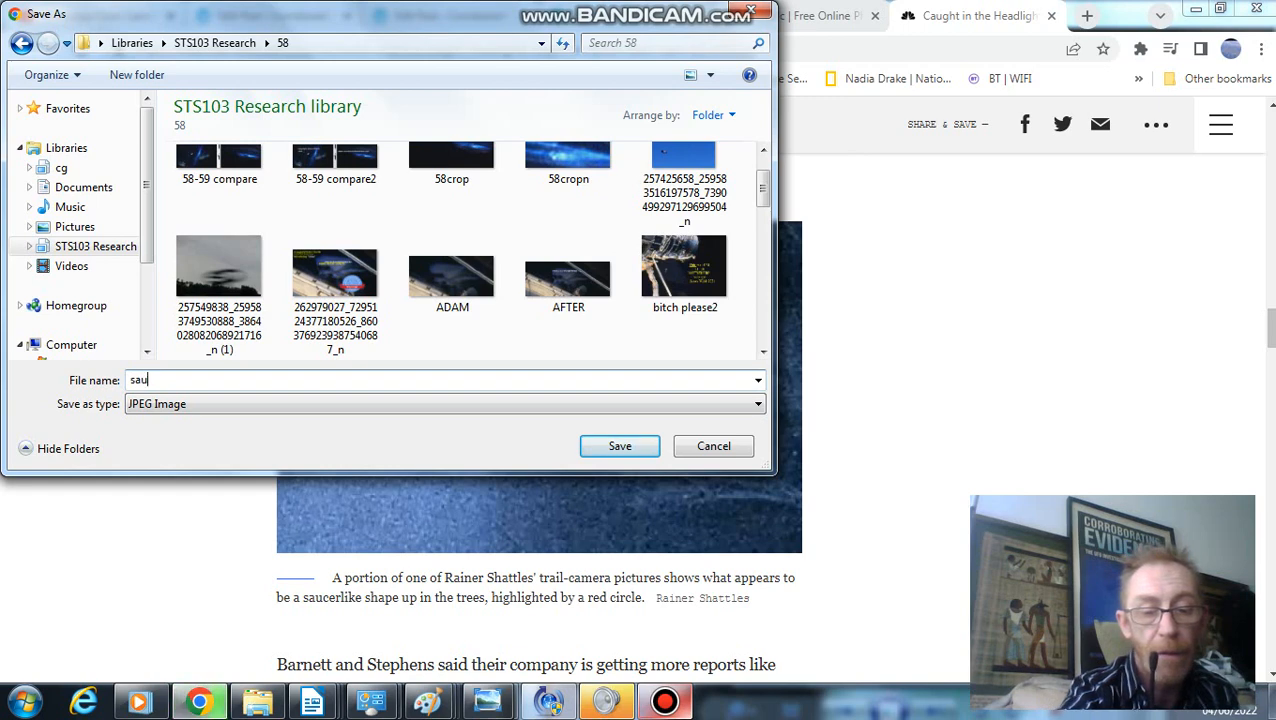
{"action": "type", "text": "cer"}
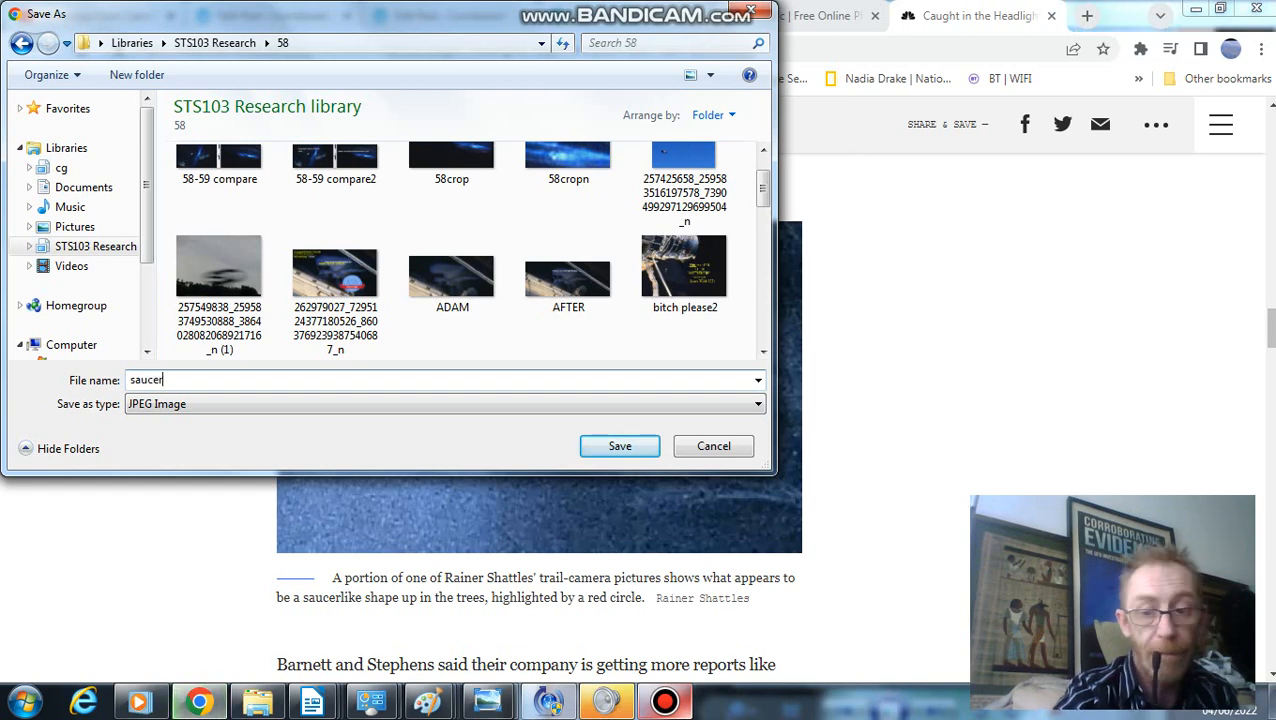
{"action": "key", "text": "Return"}
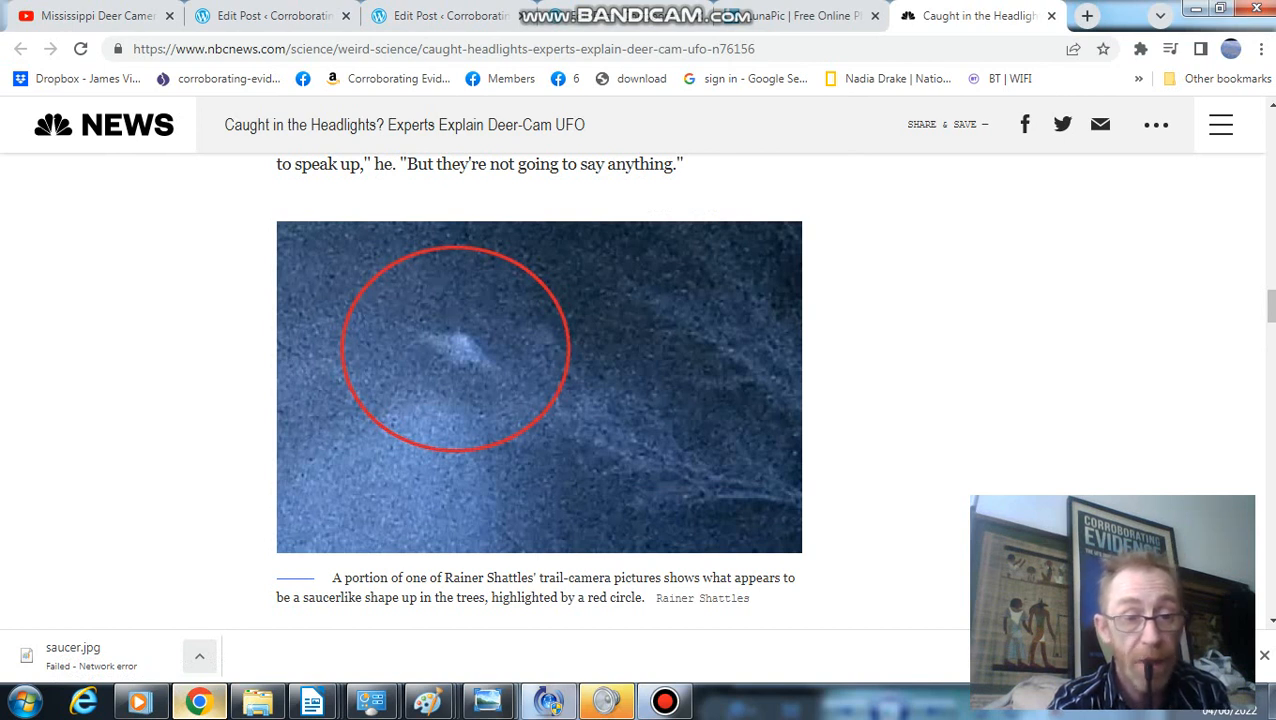
{"action": "left_click", "coordinate": [199, 655]}
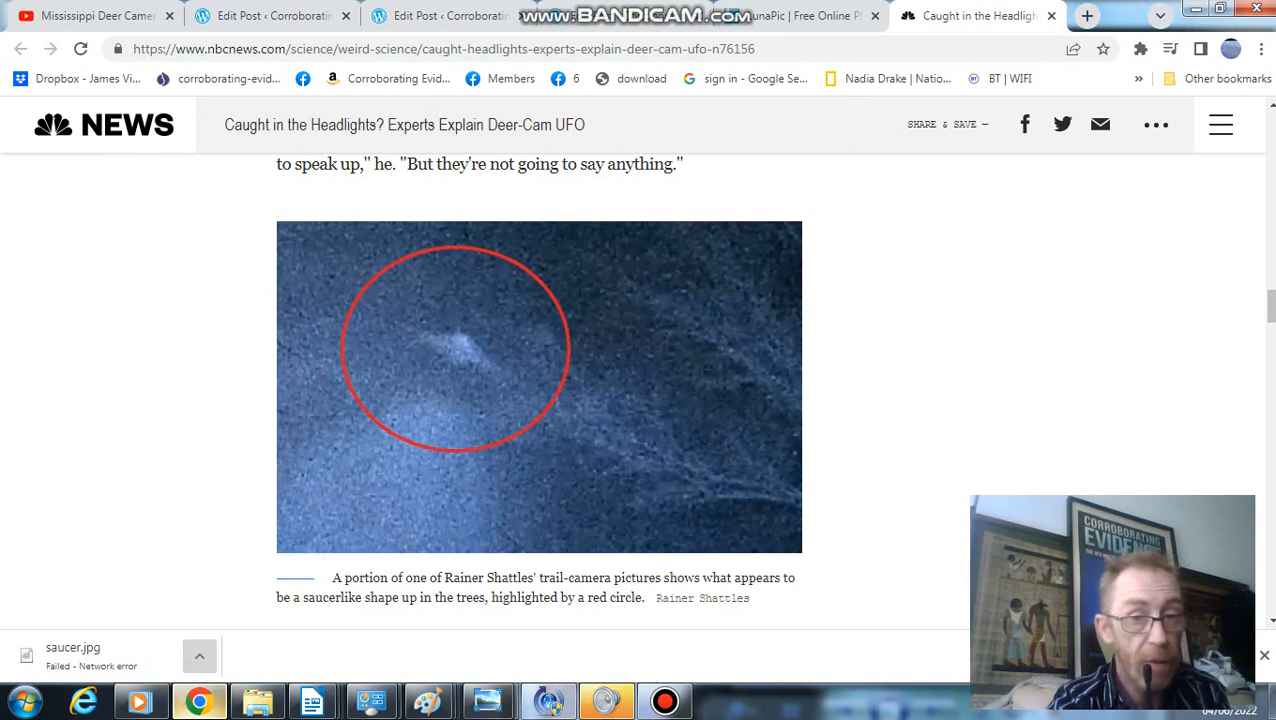
{"action": "right_click", "coordinate": [487, 304]}
{"action": "left_click", "coordinate": [549, 342]}
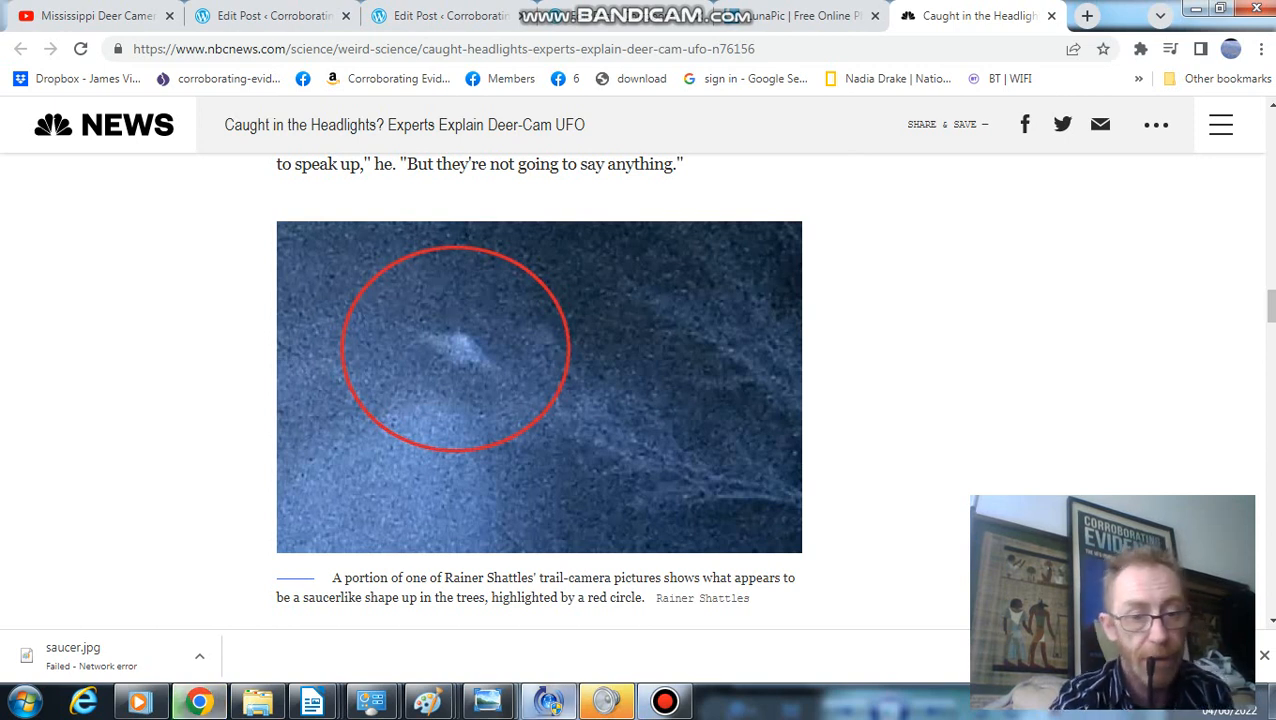
{"action": "left_click", "coordinate": [427, 702]}
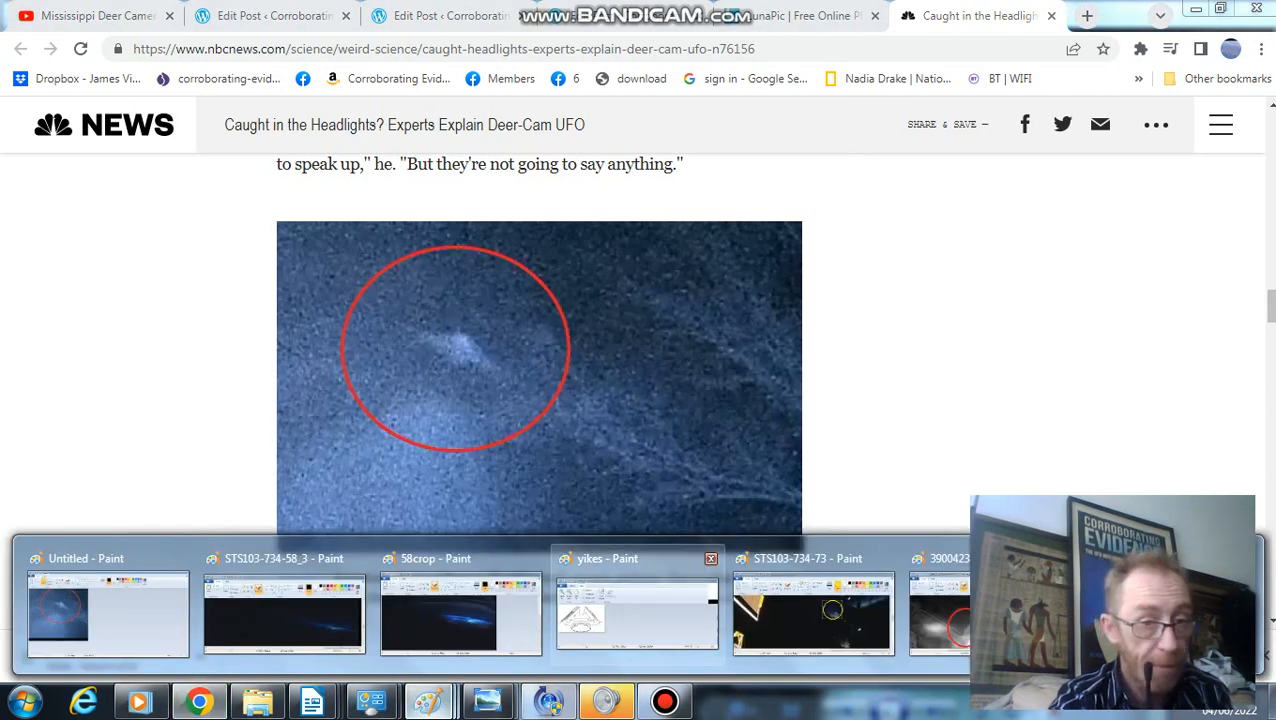
- In Paint, choose the Line tool with white colour and a thicker line width
{"action": "left_click", "coordinate": [108, 612]}
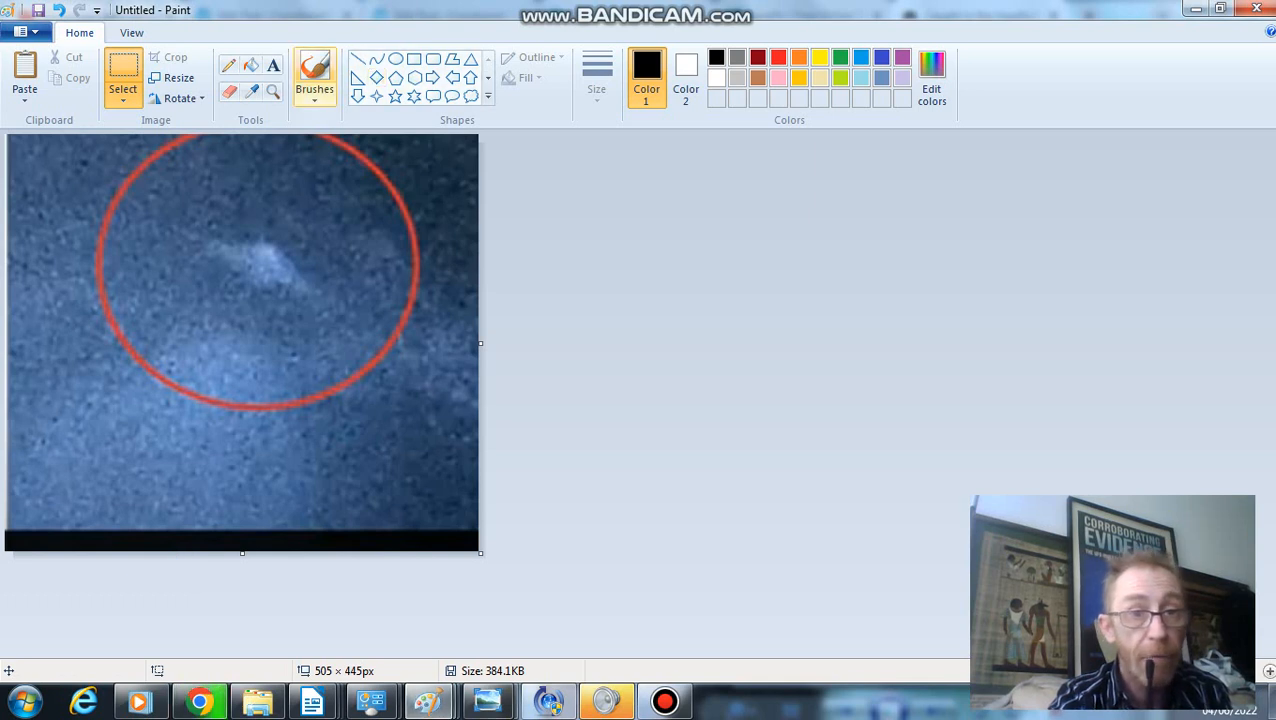
{"action": "left_click", "coordinate": [358, 59]}
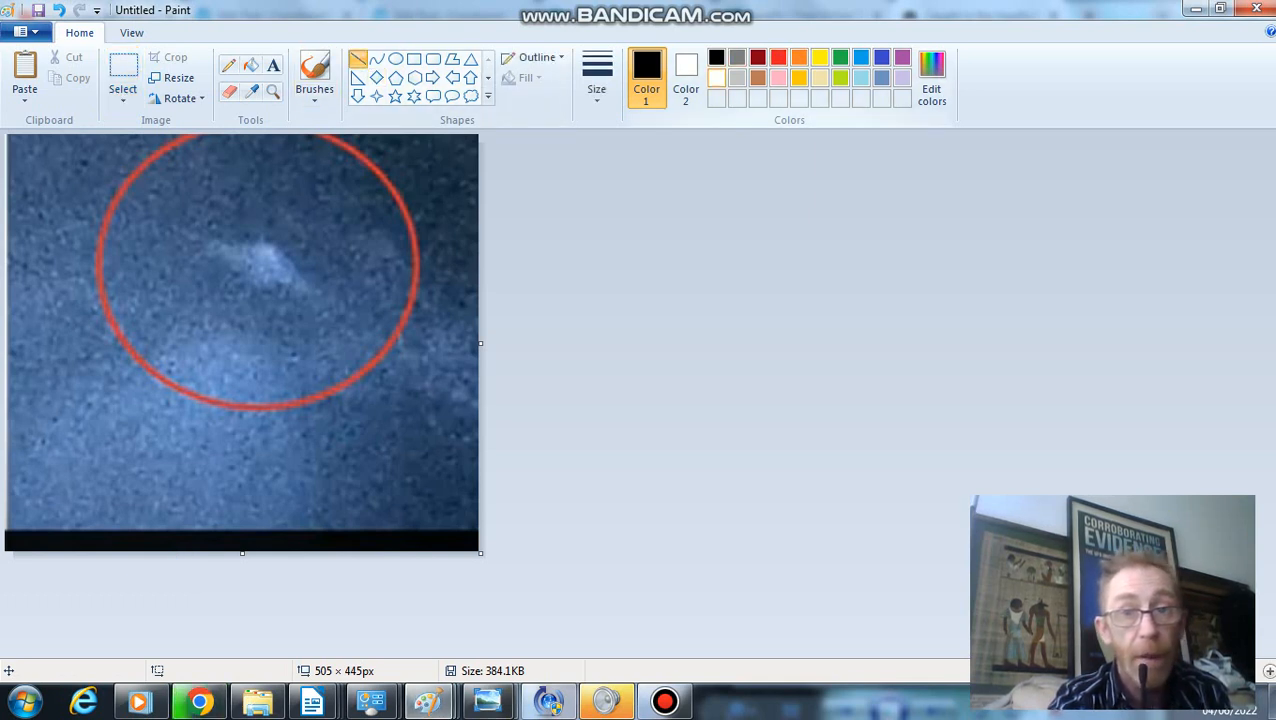
{"action": "left_click", "coordinate": [716, 78]}
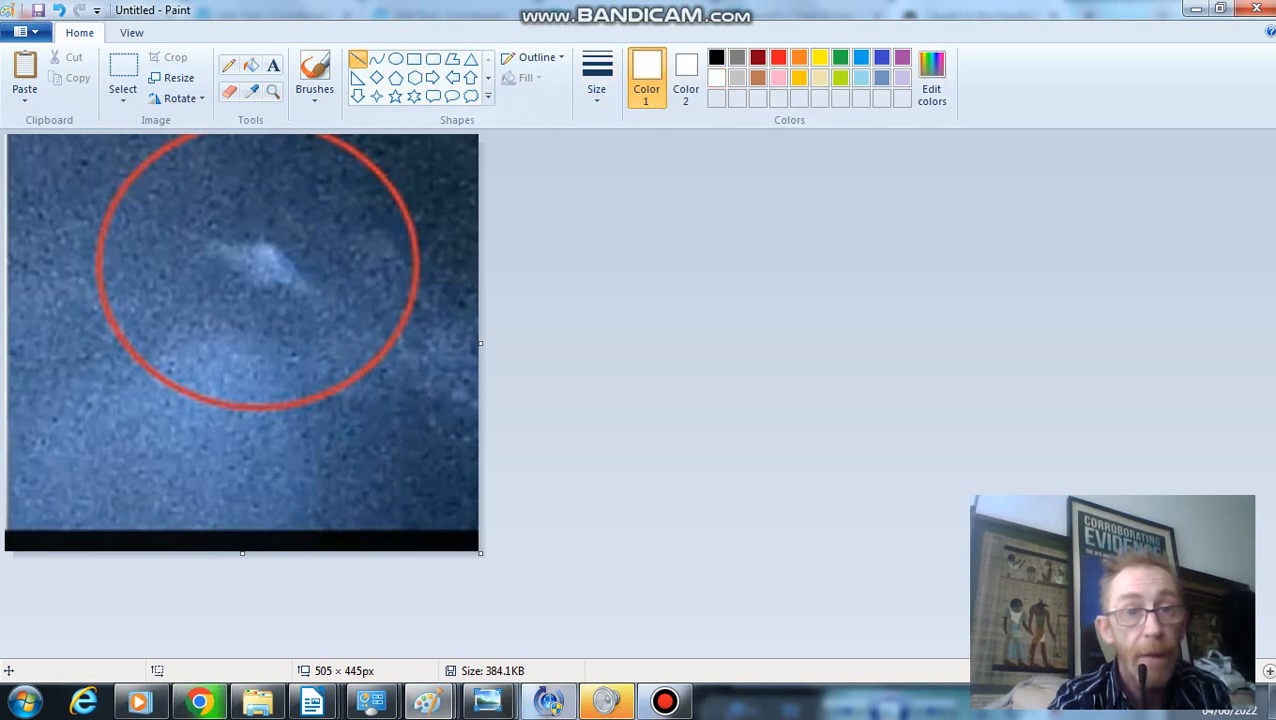
{"action": "left_click", "coordinate": [596, 82]}
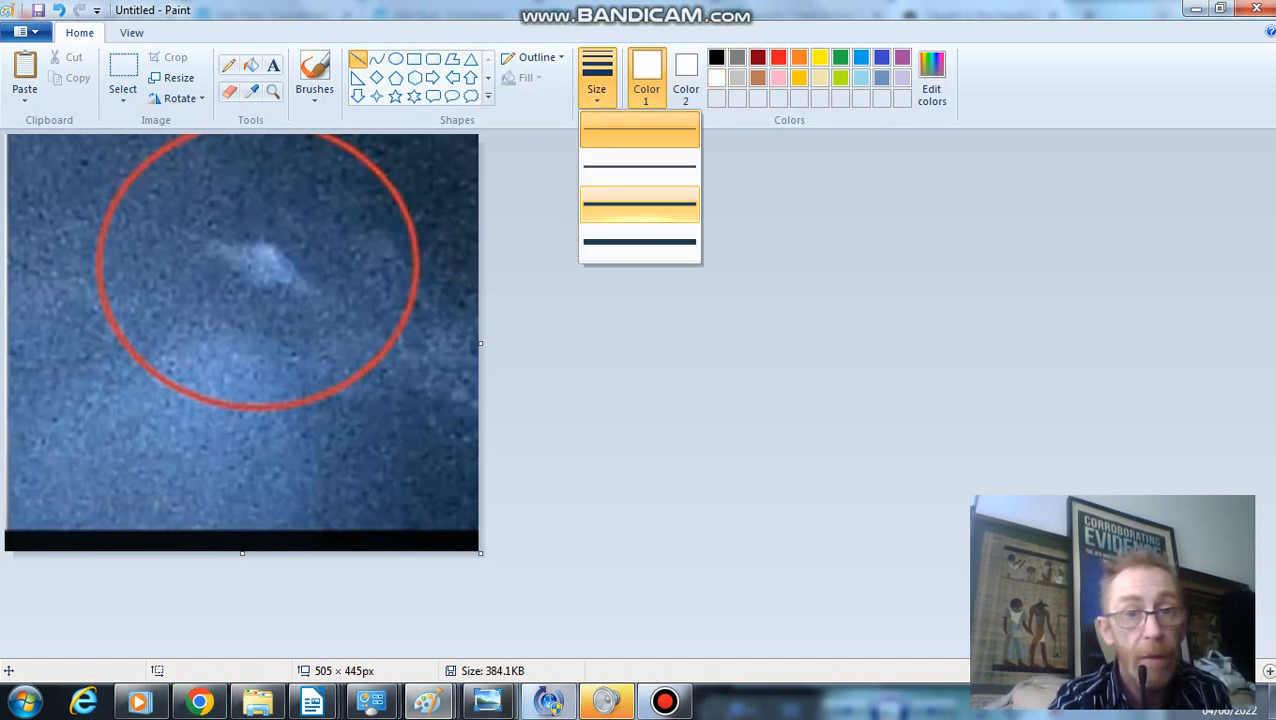
{"action": "left_click", "coordinate": [639, 130]}
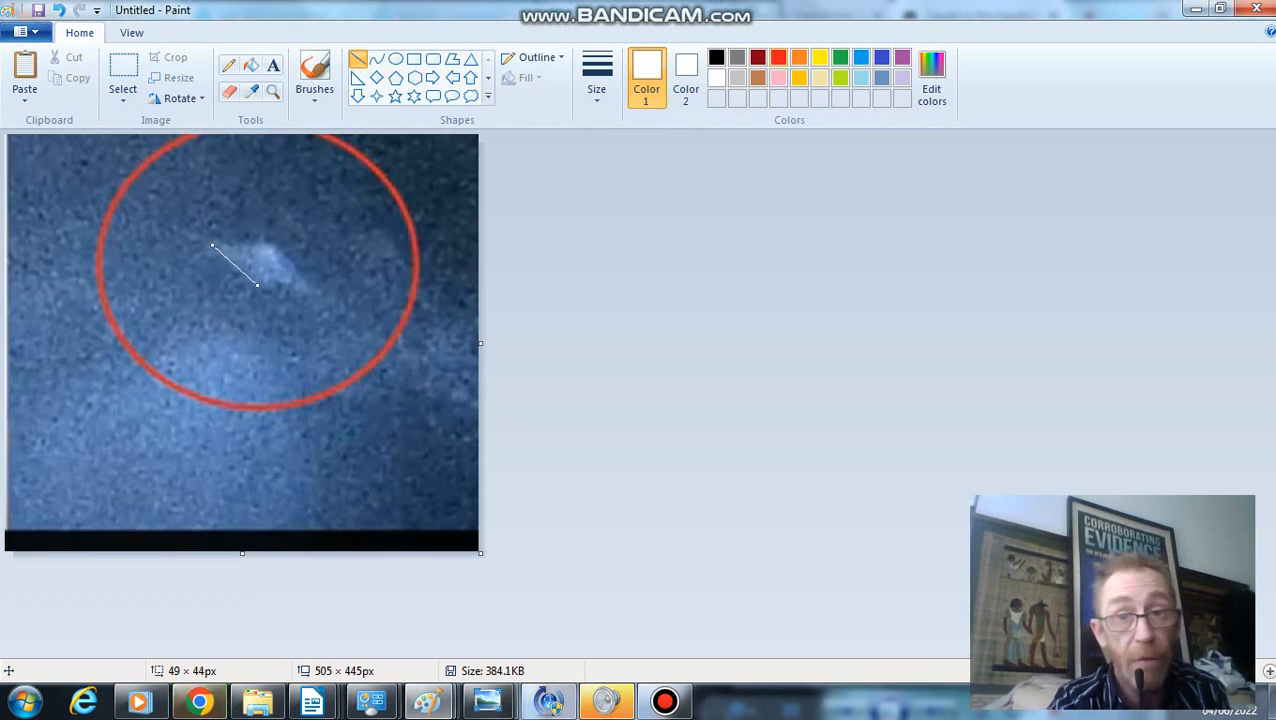
{"action": "left_click", "coordinate": [778, 57]}
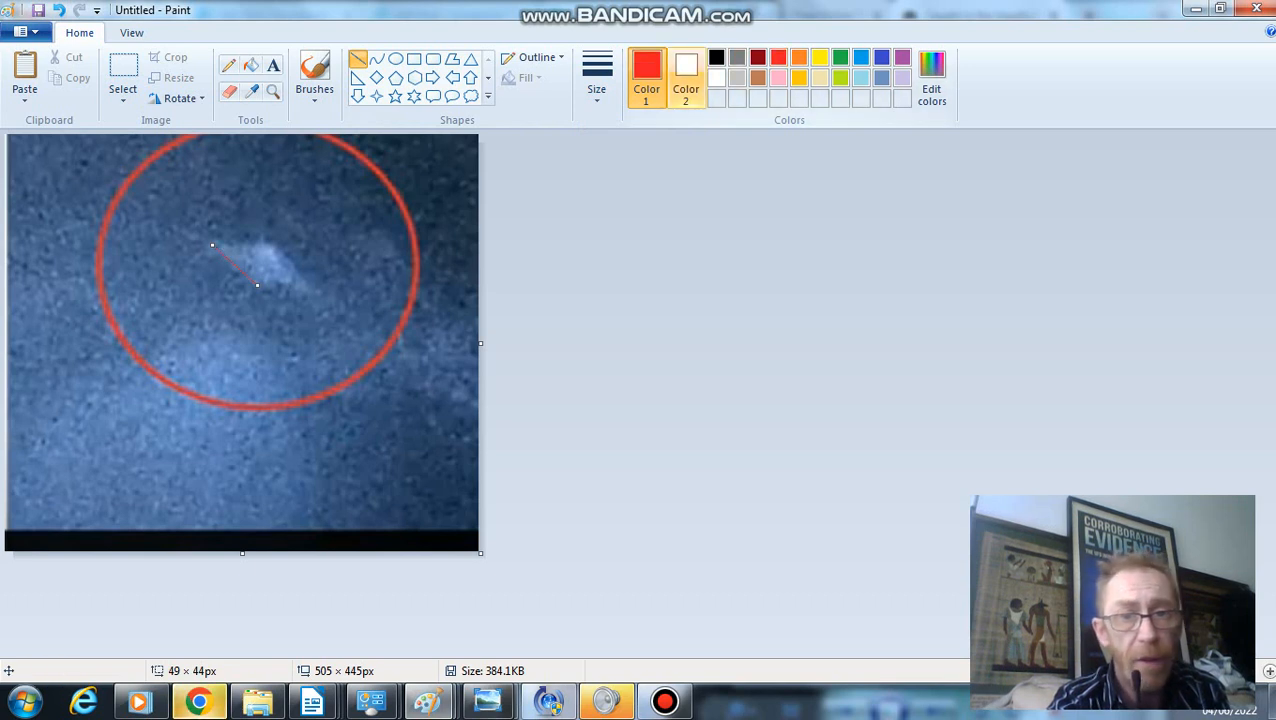
{"action": "left_click", "coordinate": [716, 79]}
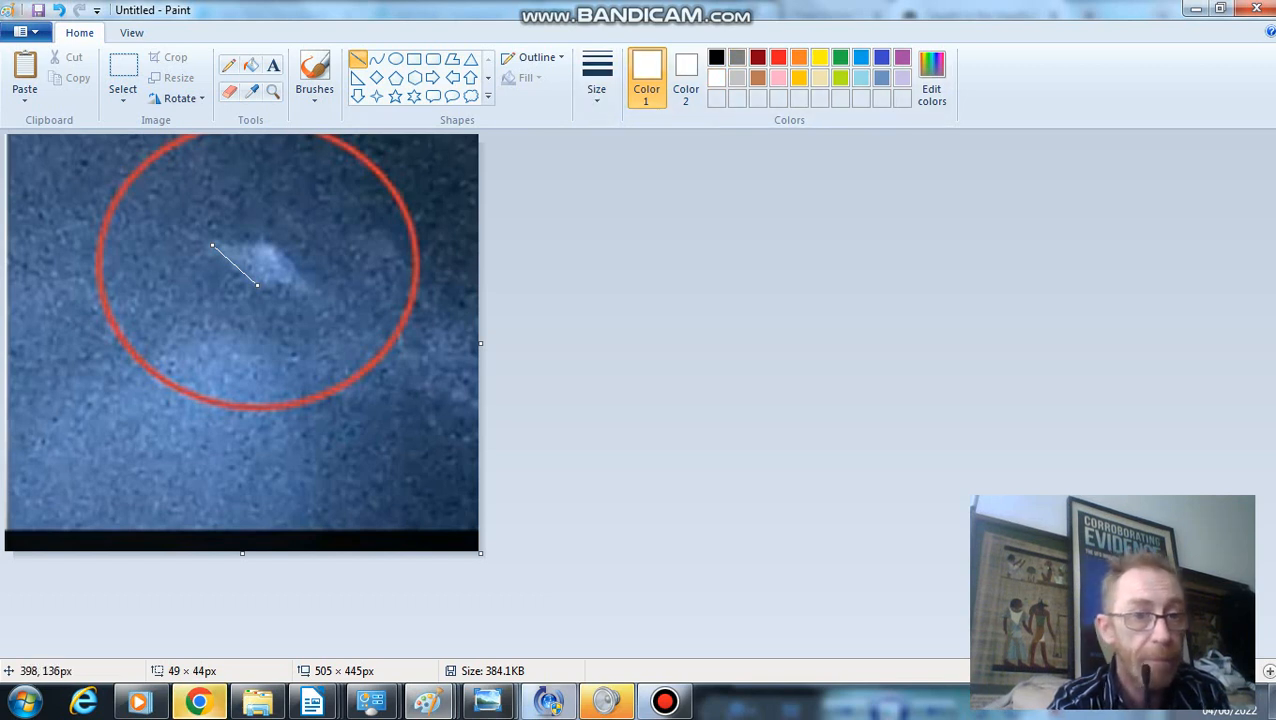
- Draw connected white line segments forming a zigzag across the circled saucer
{"action": "left_click", "coordinate": [381, 255]}
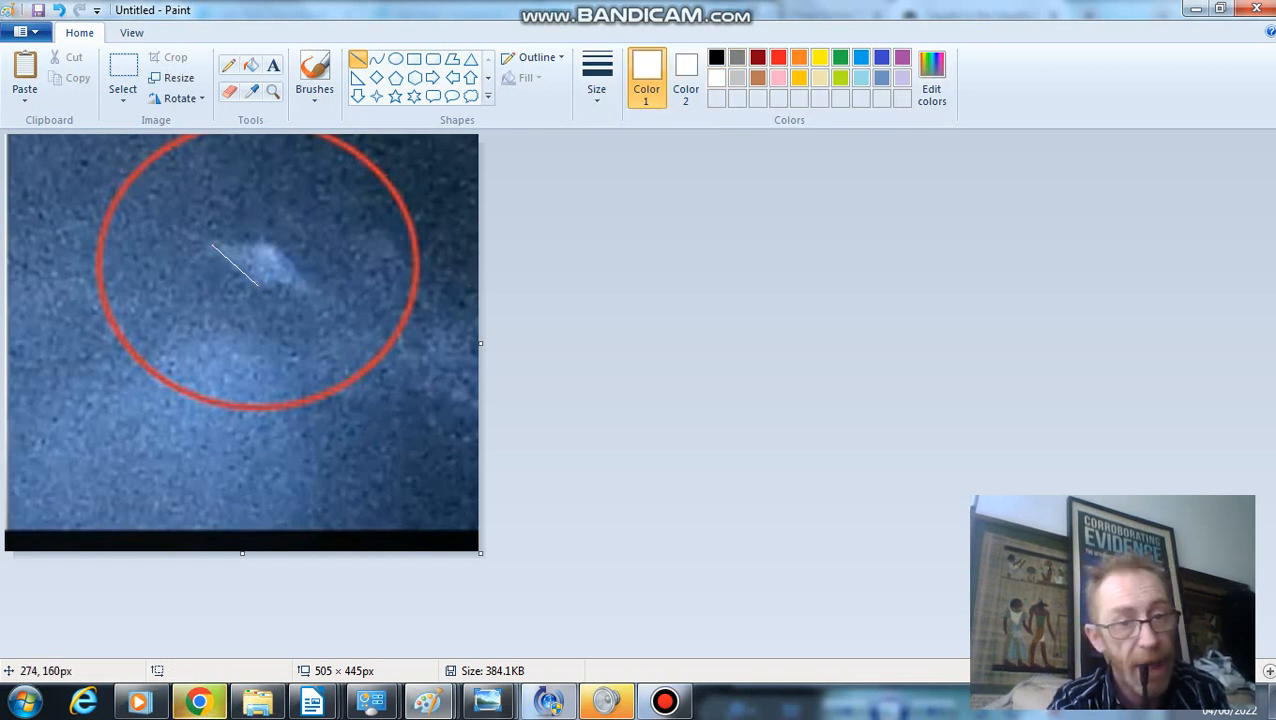
{"action": "left_click_drag", "start_coordinate": [263, 280], "coordinate": [274, 277]}
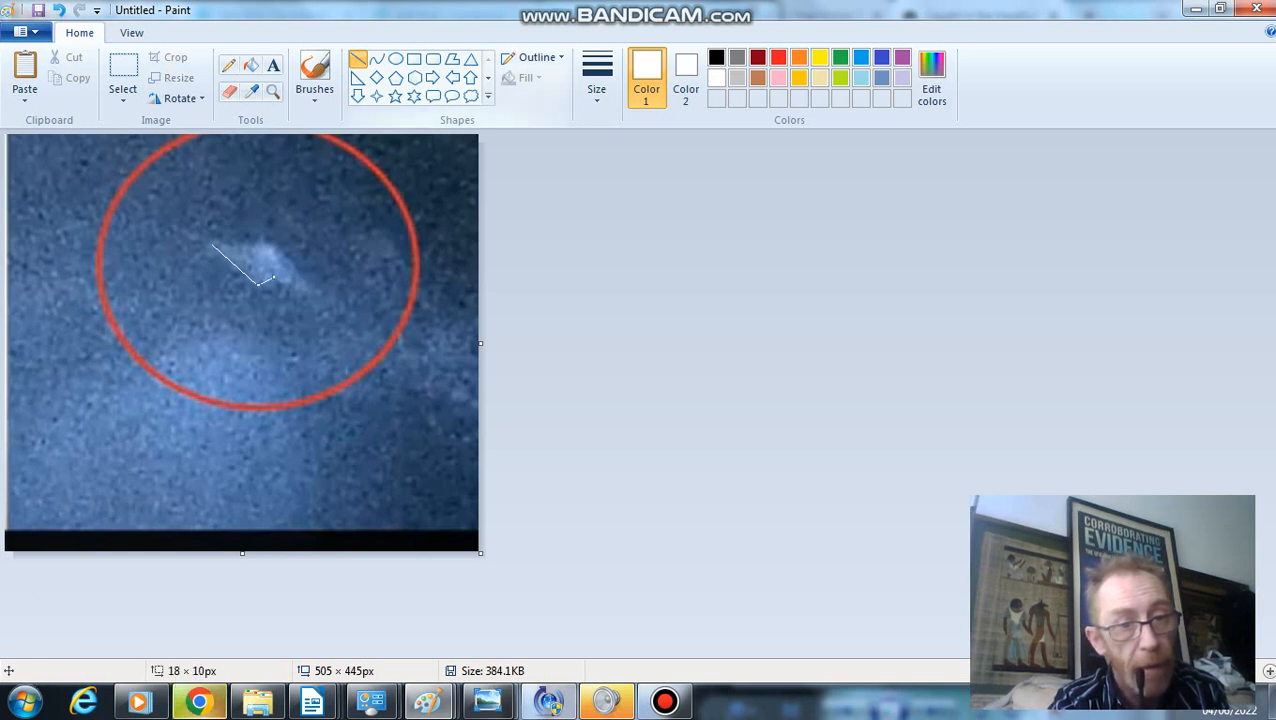
{"action": "key", "text": "Return"}
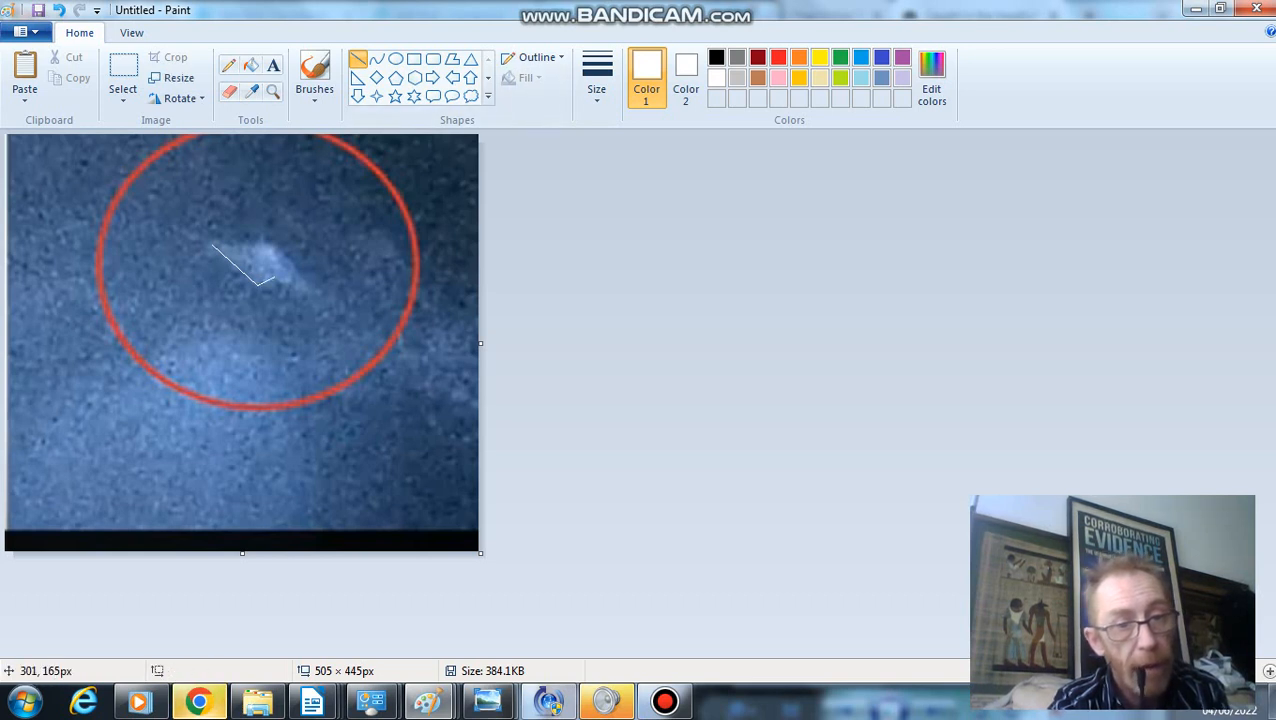
{"action": "left_click_drag", "start_coordinate": [293, 285], "coordinate": [275, 277]}
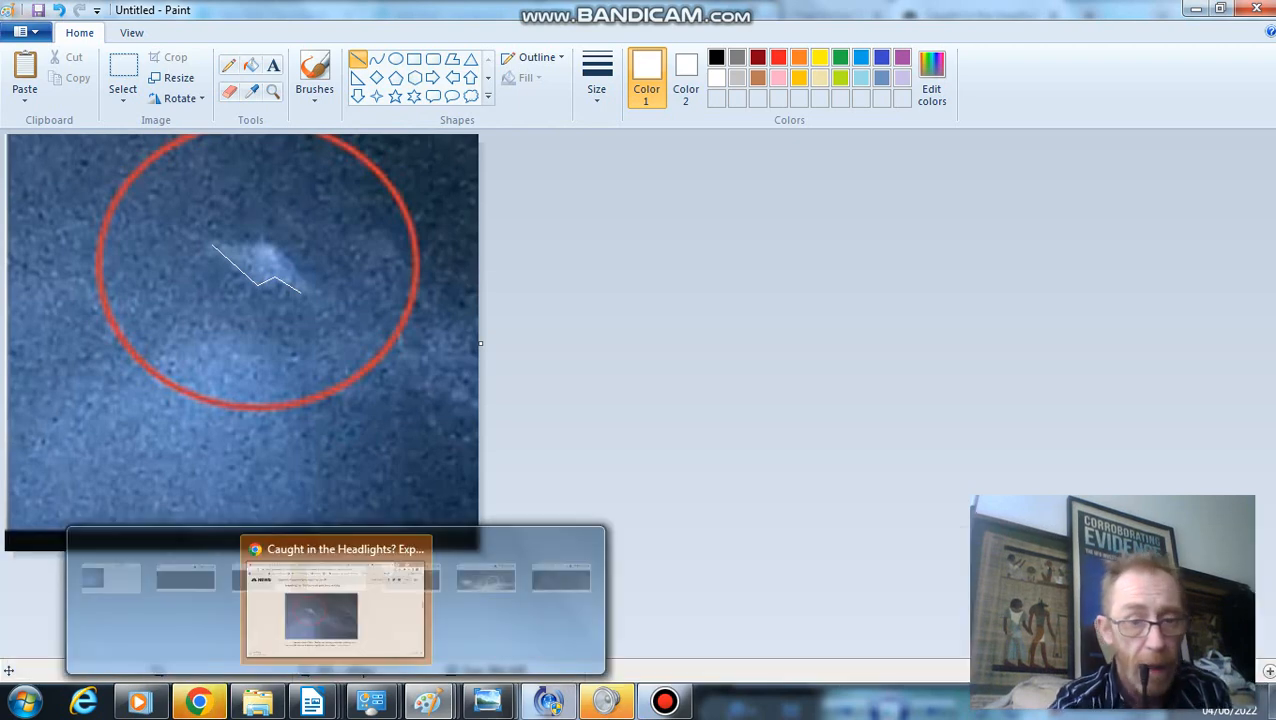
- Dismiss Chrome's save dialog and bring the Untitled Paint drawing back to the front
{"action": "left_click", "coordinate": [336, 605]}
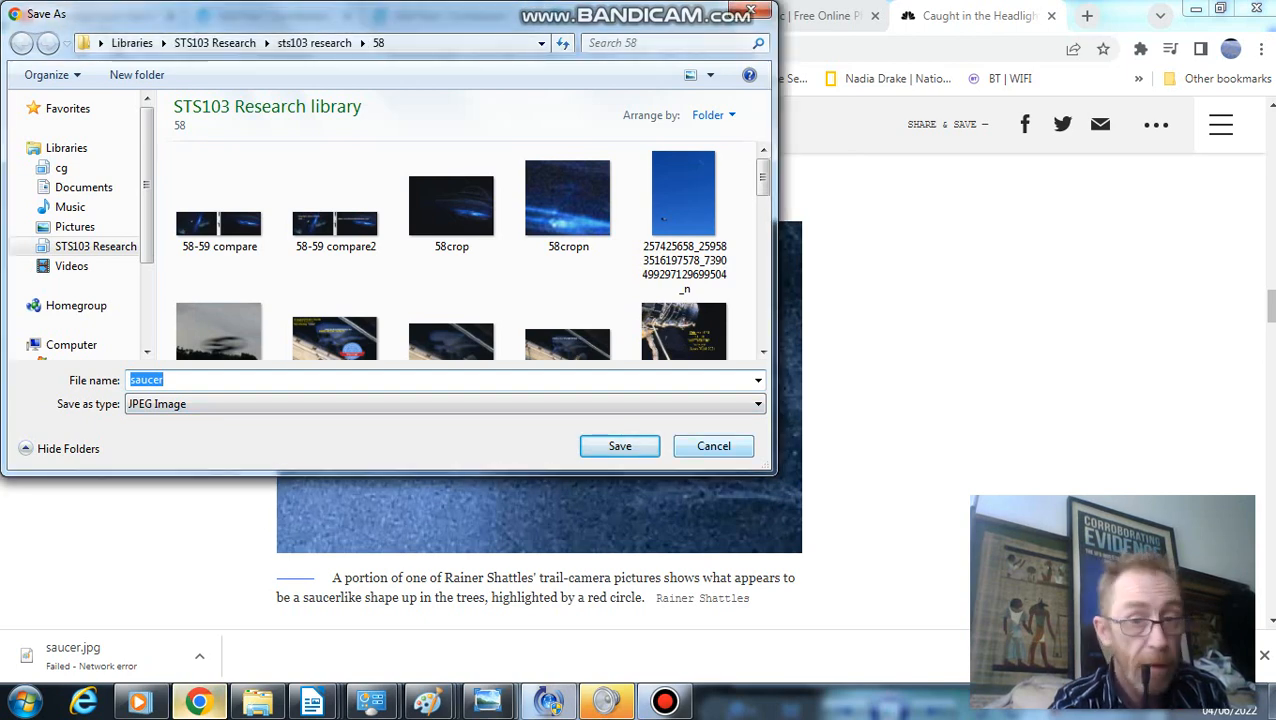
{"action": "key", "text": "Escape"}
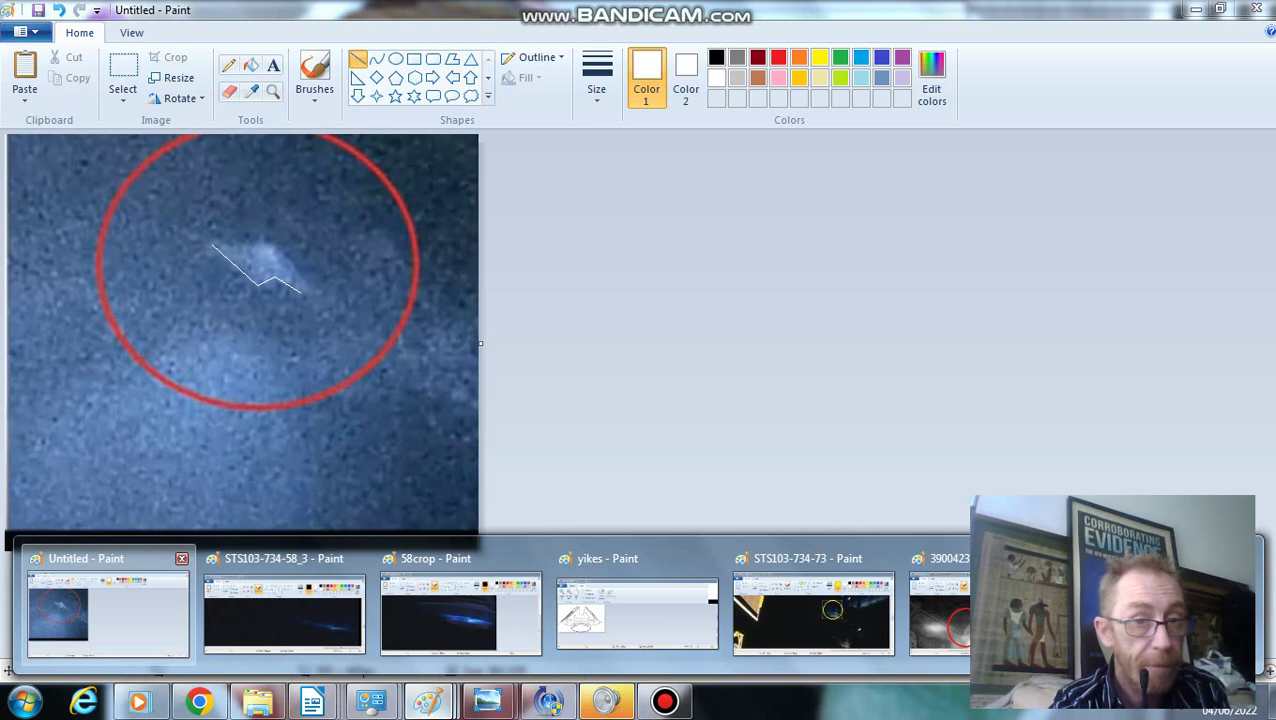
{"action": "left_click", "coordinate": [108, 612]}
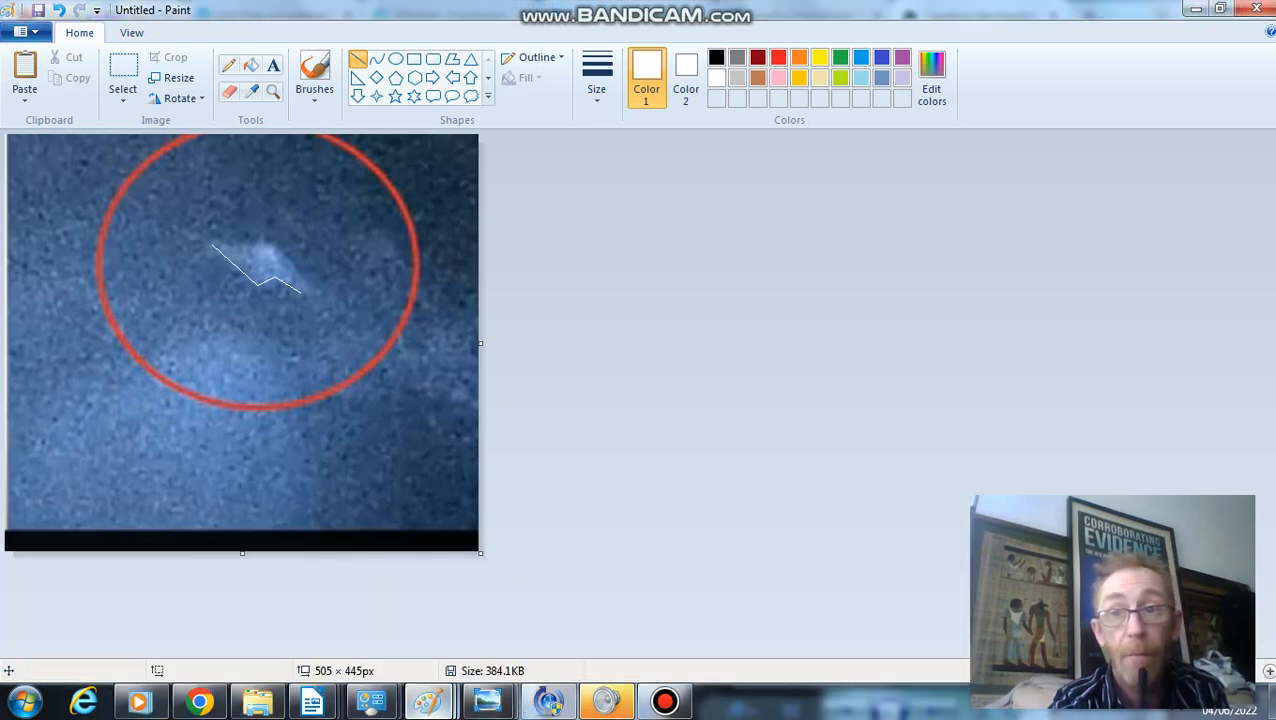
- Restore down Paint and place the zigzag drawing beside the article's circled photo
{"action": "left_click", "coordinate": [1220, 9]}
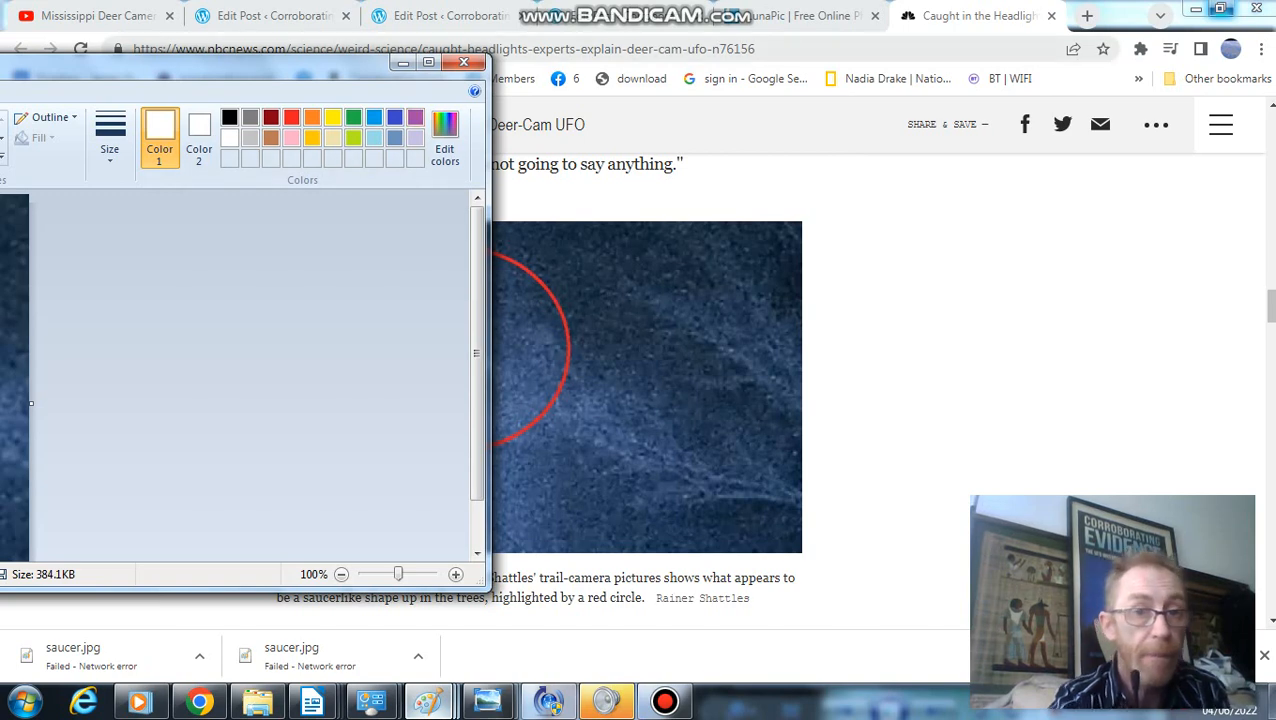
{"action": "mouse_move", "coordinate": [250, 62]}
{"action": "left_mouse_down"}
{"action": "mouse_move", "coordinate": [501, 57]}
{"action": "mouse_move", "coordinate": [595, 94]}
{"action": "mouse_move", "coordinate": [729, 114]}
{"action": "mouse_move", "coordinate": [1248, 108]}
{"action": "mouse_move", "coordinate": [1197, 179]}
{"action": "left_mouse_up"}
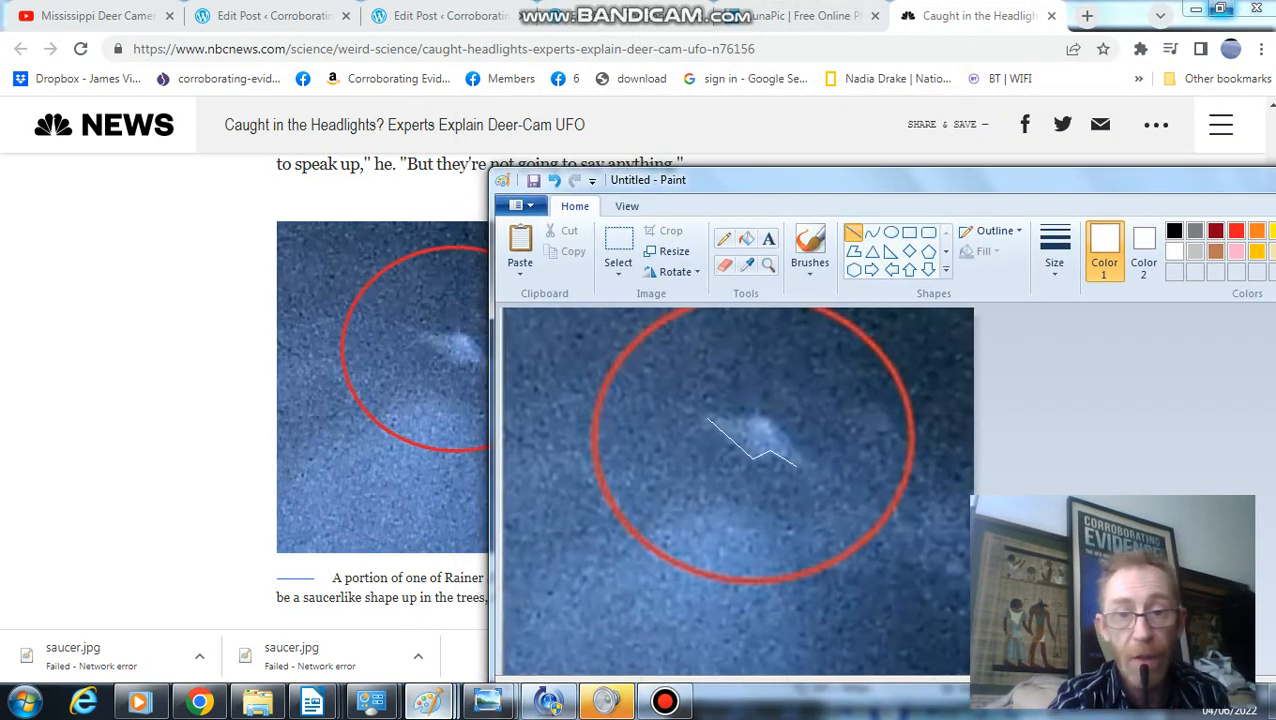
{"action": "mouse_move", "coordinate": [750, 180]}
{"action": "left_mouse_down"}
{"action": "mouse_move", "coordinate": [801, 257]}
{"action": "mouse_move", "coordinate": [976, 159]}
{"action": "left_mouse_up"}
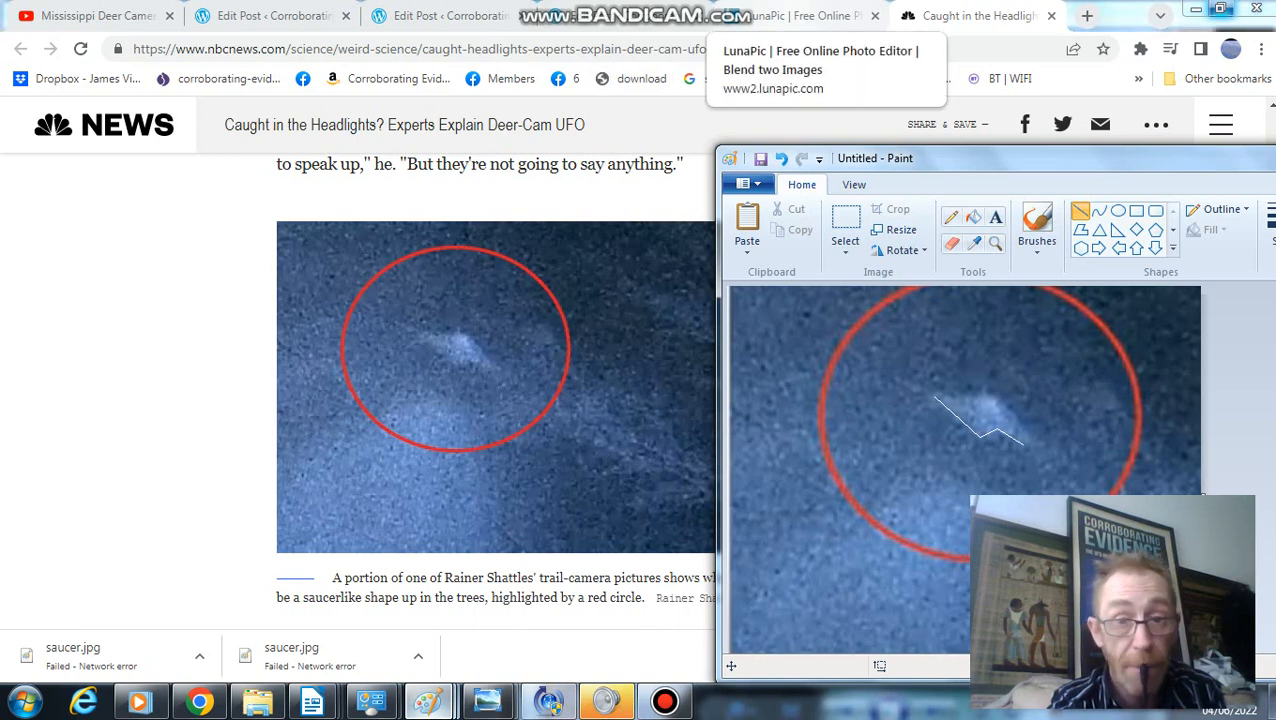
{"action": "left_click", "coordinate": [805, 16]}
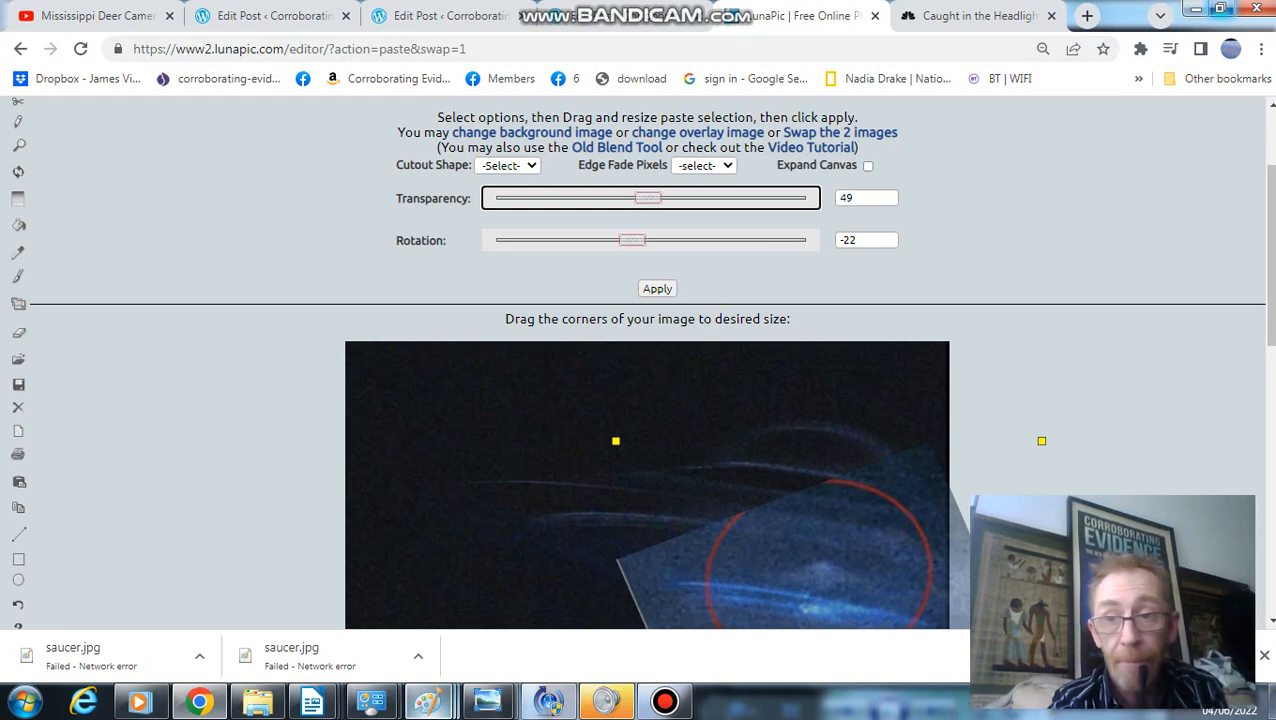
{"action": "scroll", "coordinate": [647, 390], "scroll_direction": "up", "scroll_amount": 1}
{"action": "scroll", "coordinate": [647, 450], "scroll_direction": "down", "scroll_amount": 1}
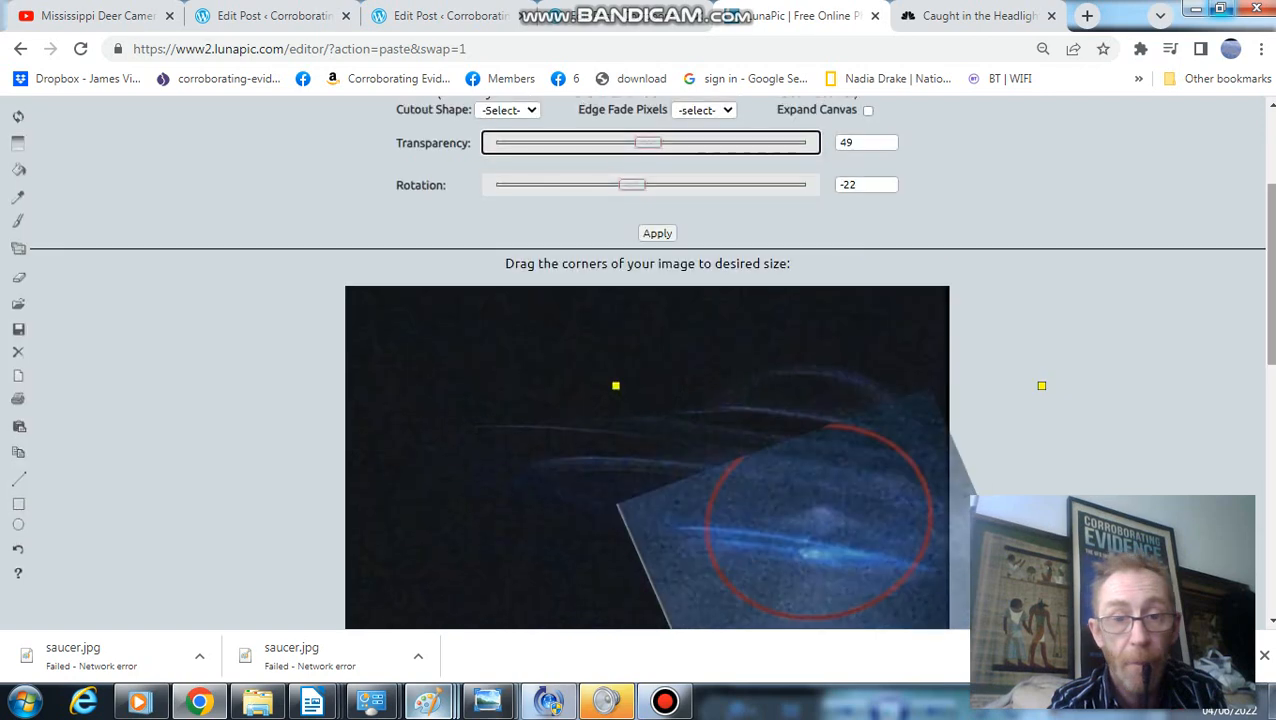
- Lower the overlay transparency slightly and move the Paint sketch around to compare with the blend
{"action": "mouse_move", "coordinate": [648, 142]}
{"action": "left_mouse_down"}
{"action": "mouse_move", "coordinate": [513, 142]}
{"action": "mouse_move", "coordinate": [641, 142]}
{"action": "left_mouse_up"}
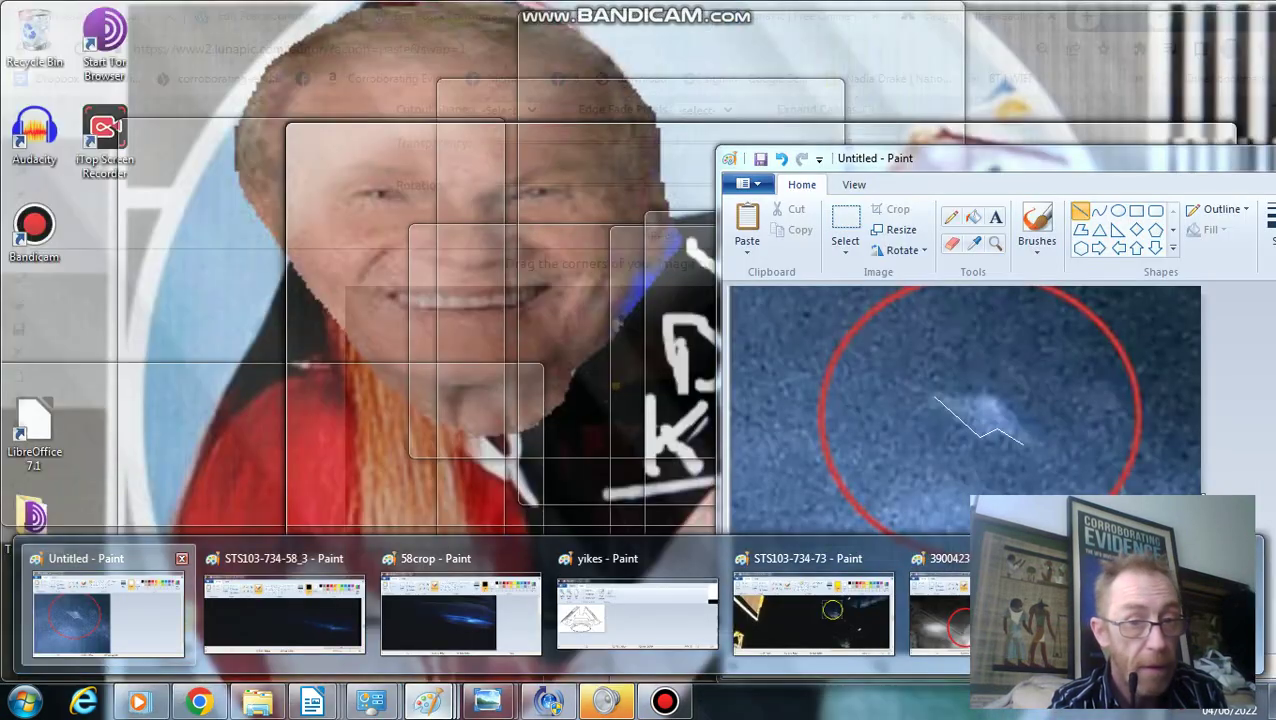
{"action": "left_click", "coordinate": [108, 612]}
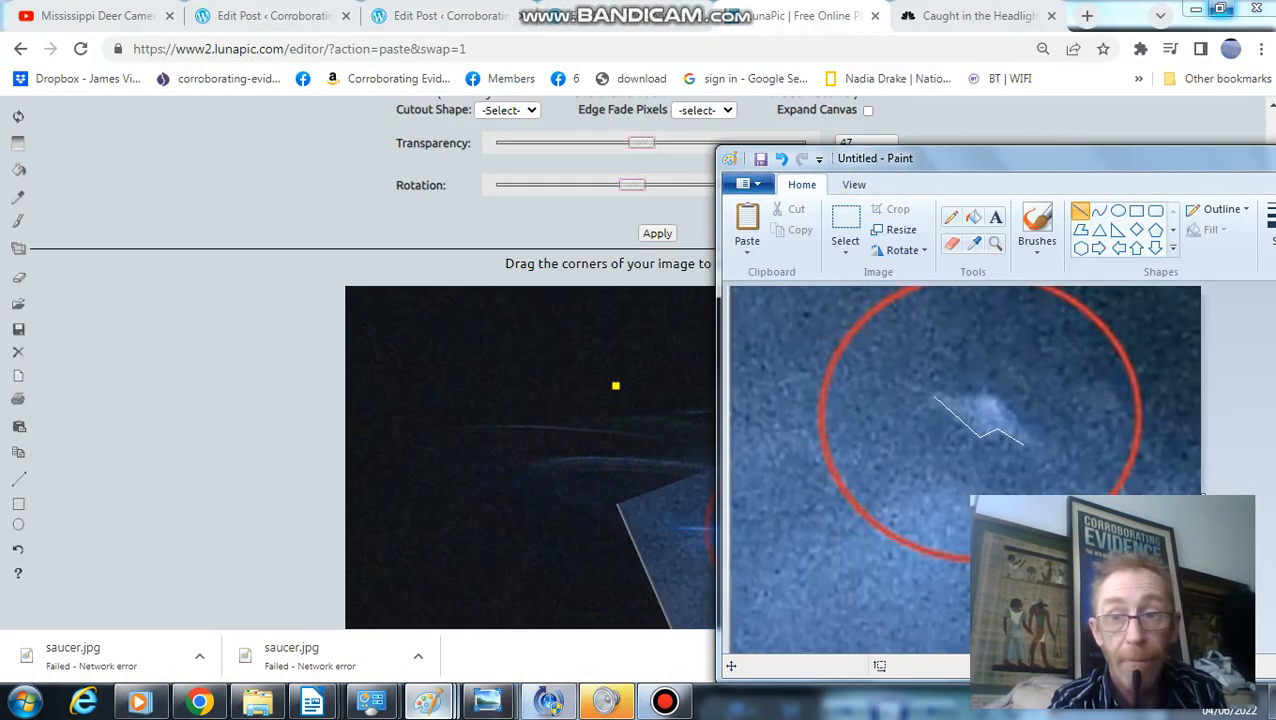
{"action": "mouse_move", "coordinate": [960, 158]}
{"action": "left_mouse_down"}
{"action": "mouse_move", "coordinate": [1113, 120]}
{"action": "mouse_move", "coordinate": [1146, 52]}
{"action": "mouse_move", "coordinate": [998, 181]}
{"action": "mouse_move", "coordinate": [931, 178]}
{"action": "mouse_move", "coordinate": [876, 225]}
{"action": "mouse_move", "coordinate": [917, 152]}
{"action": "mouse_move", "coordinate": [1014, 74]}
{"action": "left_mouse_up"}
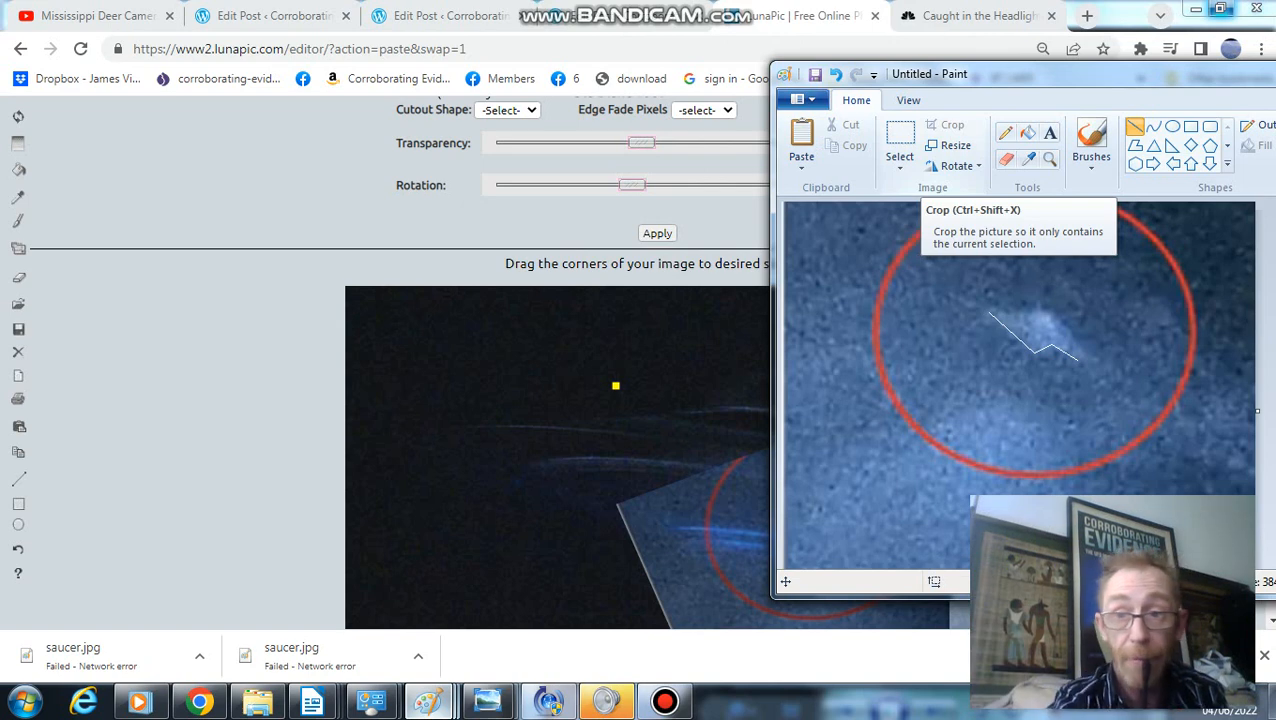
{"action": "left_click_drag", "start_coordinate": [1000, 74], "coordinate": [780, 170]}
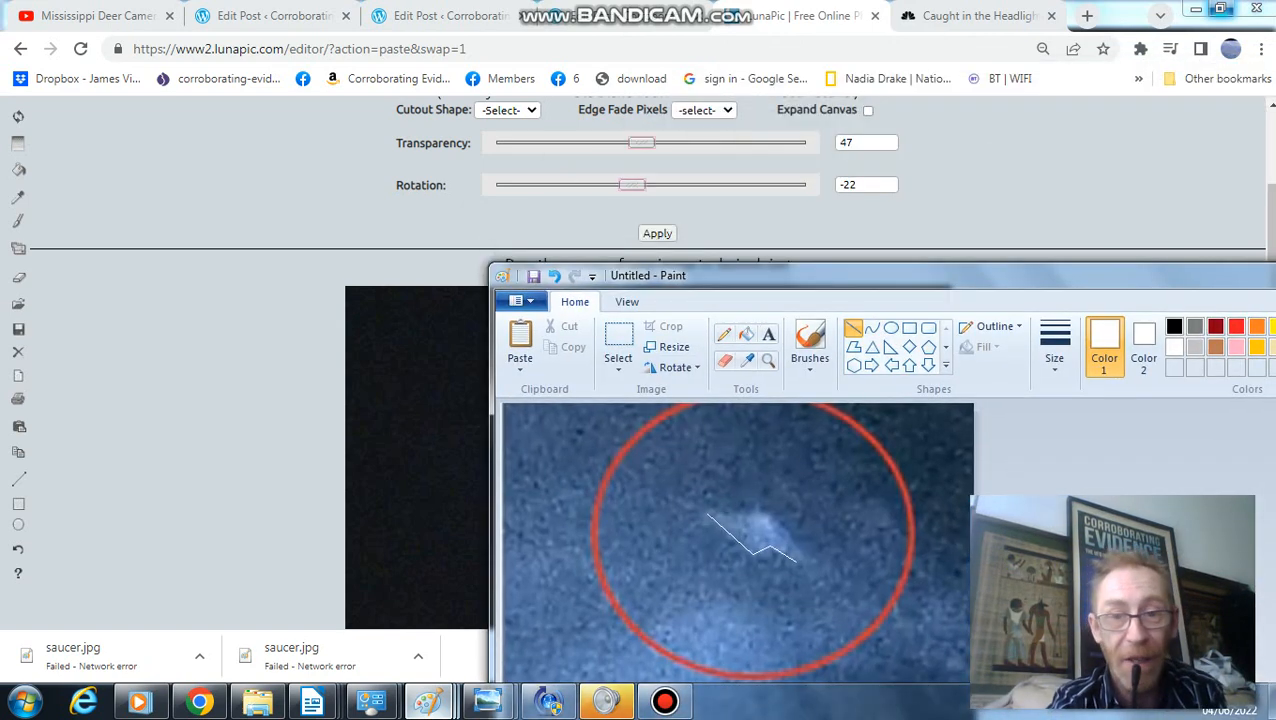
{"action": "mouse_move", "coordinate": [780, 170]}
{"action": "left_mouse_down"}
{"action": "mouse_move", "coordinate": [743, 615]}
{"action": "mouse_move", "coordinate": [769, 674]}
{"action": "left_mouse_up"}
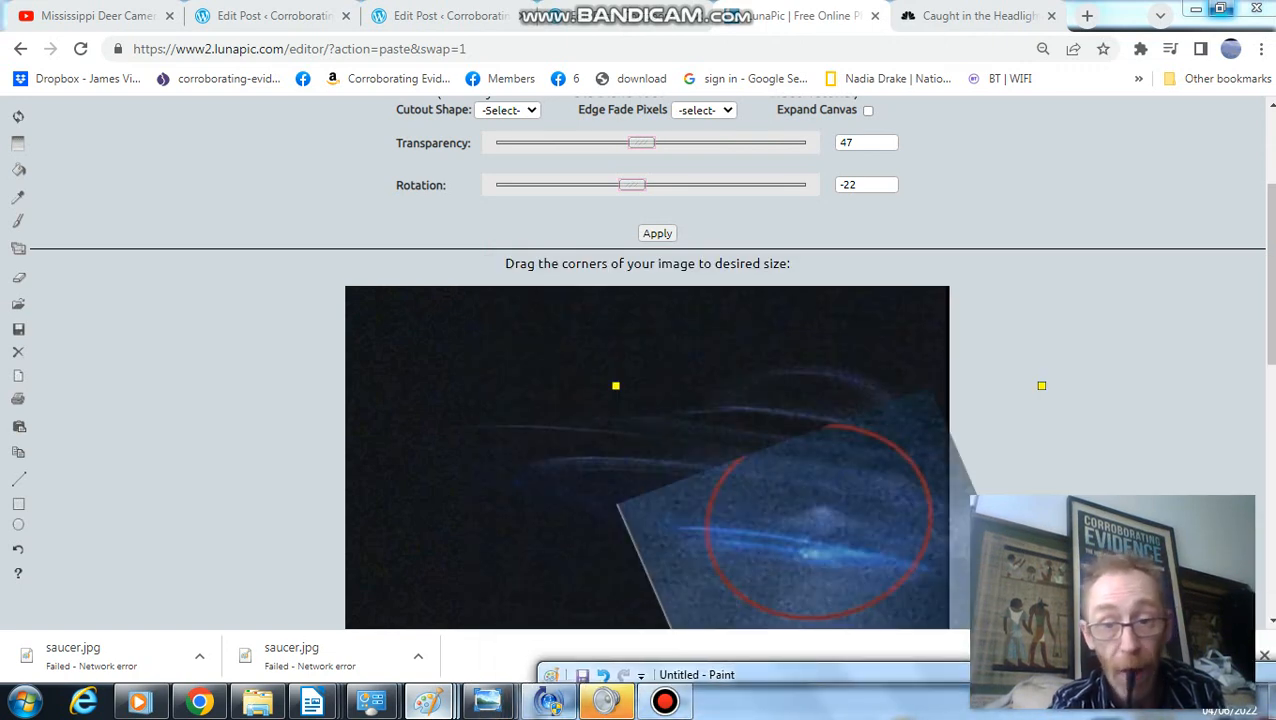
- Set overlay transparency to 0 then 50 and nudge the overlay down-right onto the light trails
{"action": "left_click_drag", "start_coordinate": [641, 143], "coordinate": [498, 143]}
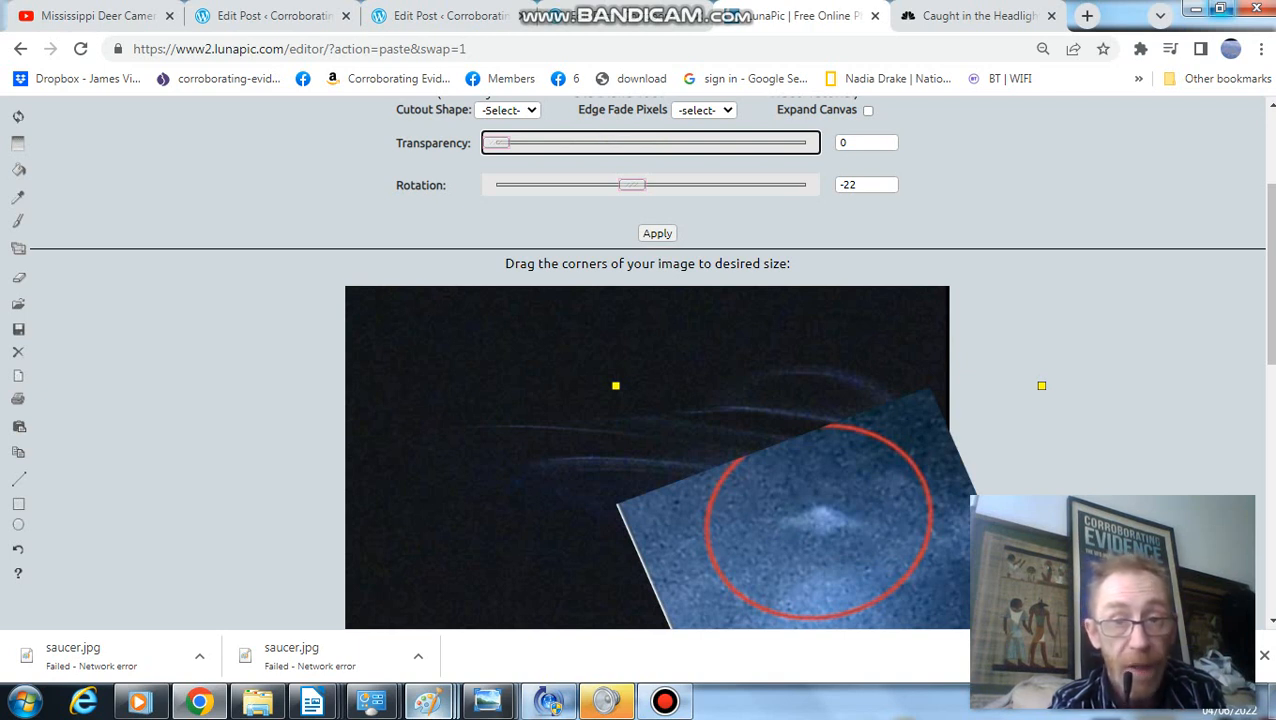
{"action": "left_click_drag", "start_coordinate": [498, 143], "coordinate": [650, 143]}
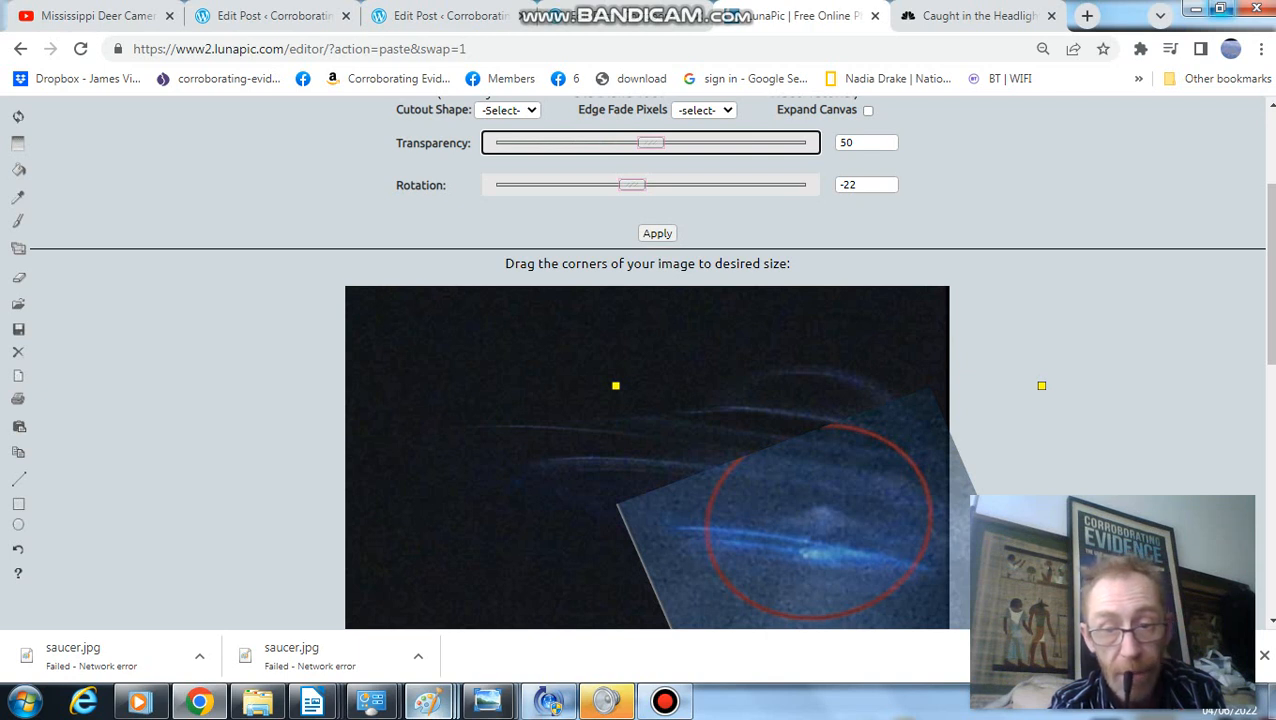
{"action": "mouse_move", "coordinate": [820, 520]}
{"action": "left_mouse_down"}
{"action": "mouse_move", "coordinate": [832, 546]}
{"action": "mouse_move", "coordinate": [827, 511]}
{"action": "mouse_move", "coordinate": [856, 578]}
{"action": "left_mouse_up"}
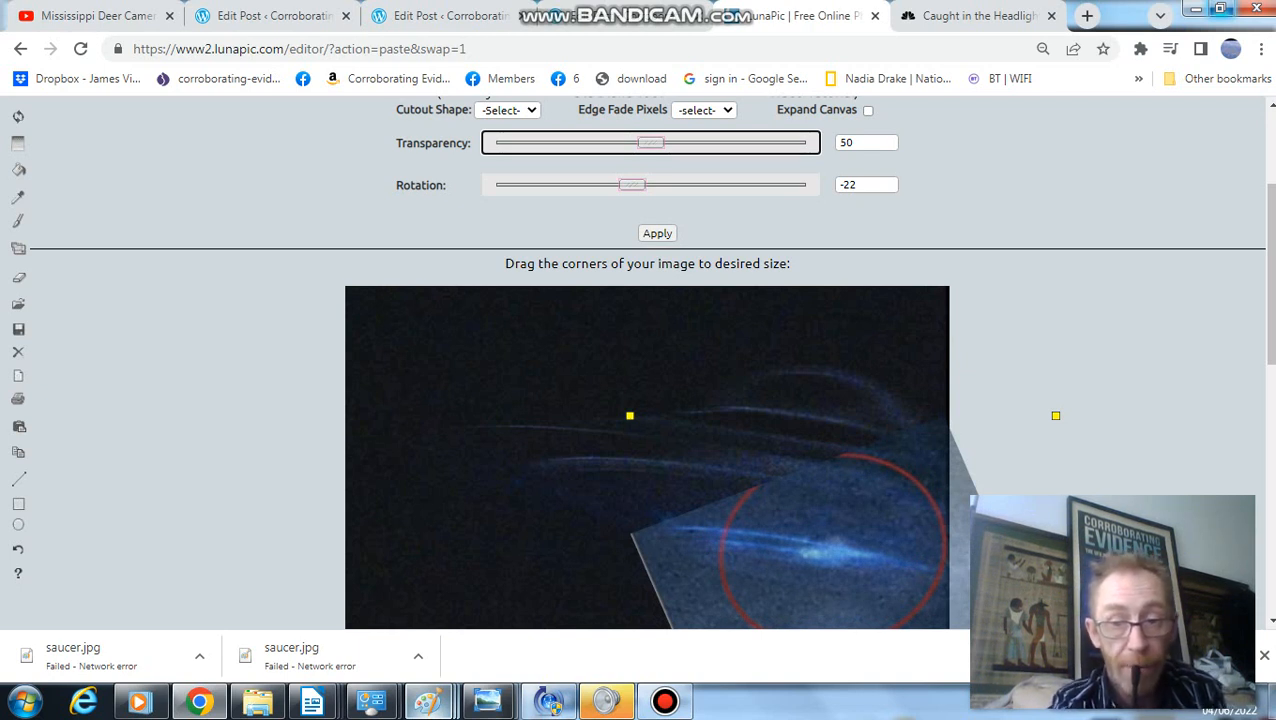
- Toggle the overlay between about 5 and 95 transparency with the keyboard, finishing at 45
{"action": "key", "text": "Left"}
{"action": "key", "text": "Left"}
{"action": "key", "text": "Left"}
{"action": "key", "text": "Left"}
{"action": "key", "text": "Left"}
{"action": "key", "text": "Left"}
{"action": "key", "text": "Left"}
{"action": "key", "text": "Left"}
{"action": "key", "text": "Left"}
{"action": "key", "text": "Left"}
{"action": "key", "text": "Left"}
{"action": "key", "text": "Left"}
{"action": "key", "text": "Left"}
{"action": "key", "text": "Left"}
{"action": "key", "text": "Left"}
{"action": "key", "text": "Right"}
{"action": "key", "text": "Right"}
{"action": "key", "text": "Right"}
{"action": "key", "text": "Right"}
{"action": "key", "text": "Right"}
{"action": "key", "text": "Right"}
{"action": "key", "text": "Right"}
{"action": "key", "text": "Right"}
{"action": "key", "text": "Right"}
{"action": "key", "text": "Left"}
{"action": "key", "text": "Left"}
{"action": "key", "text": "Left"}
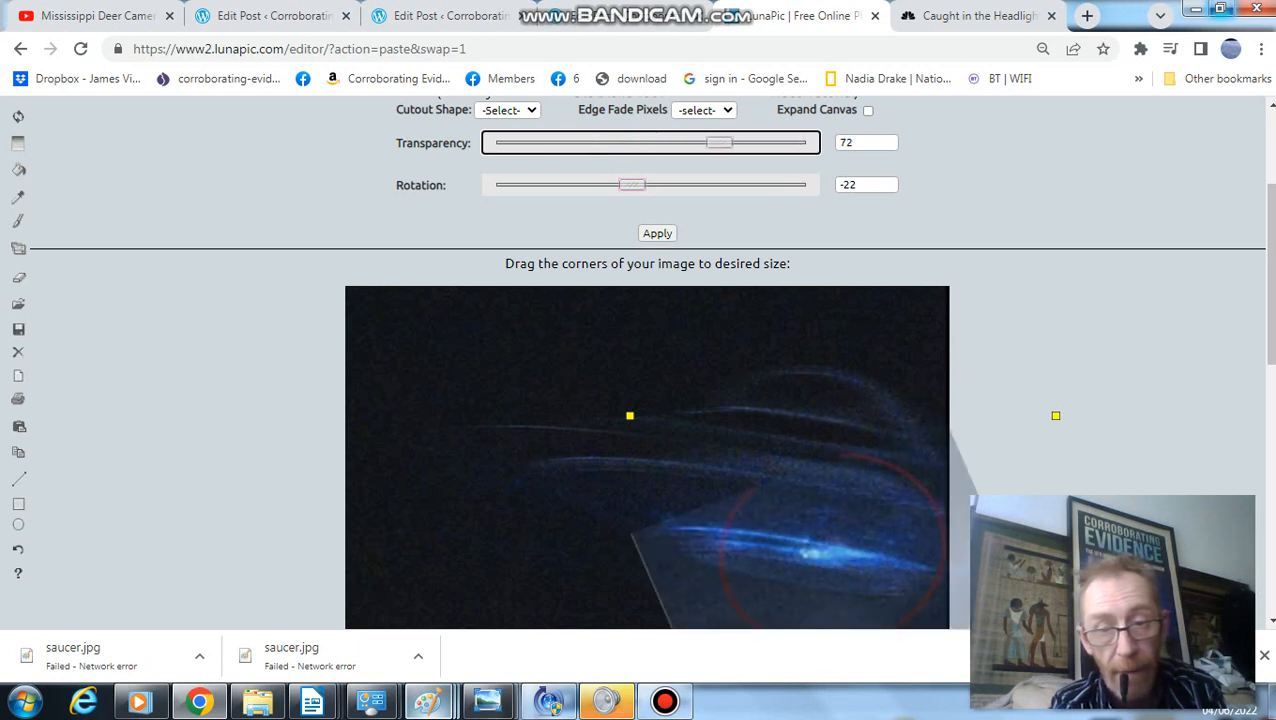
{"action": "key", "text": "Left"}
{"action": "key", "text": "Left"}
{"action": "key", "text": "Left"}
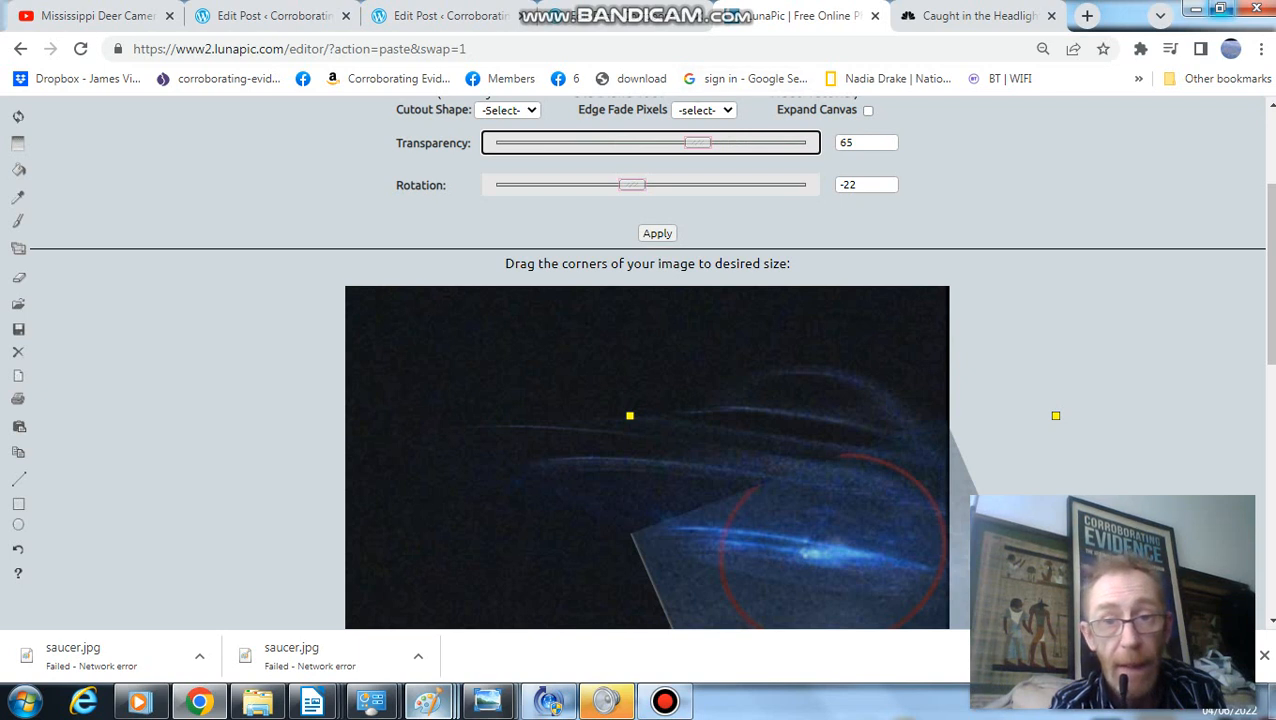
{"action": "key", "text": "Right"}
{"action": "key", "text": "Right"}
{"action": "key", "text": "Right"}
{"action": "key", "text": "Right"}
{"action": "key", "text": "Right"}
{"action": "key", "text": "Right"}
{"action": "key", "text": "Right"}
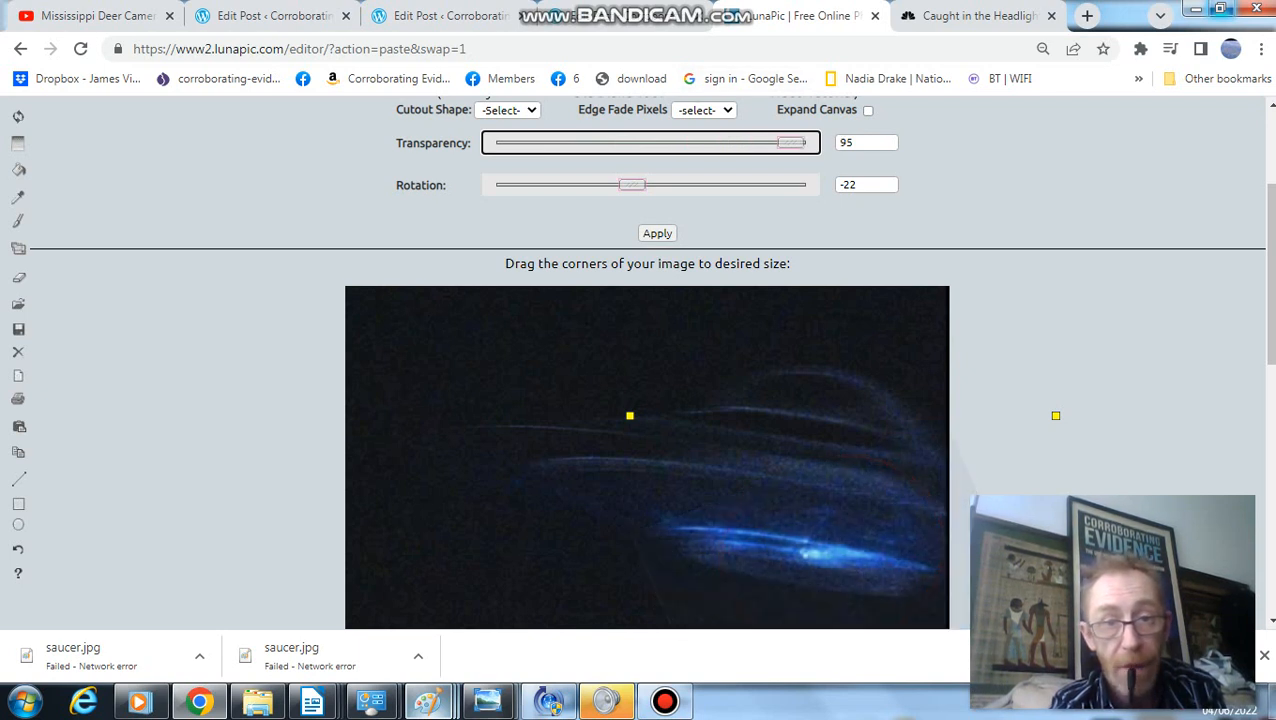
{"action": "key", "text": "Left"}
{"action": "key", "text": "Left"}
{"action": "key", "text": "Left"}
{"action": "key", "text": "Left"}
{"action": "key", "text": "Left"}
{"action": "key", "text": "Left"}
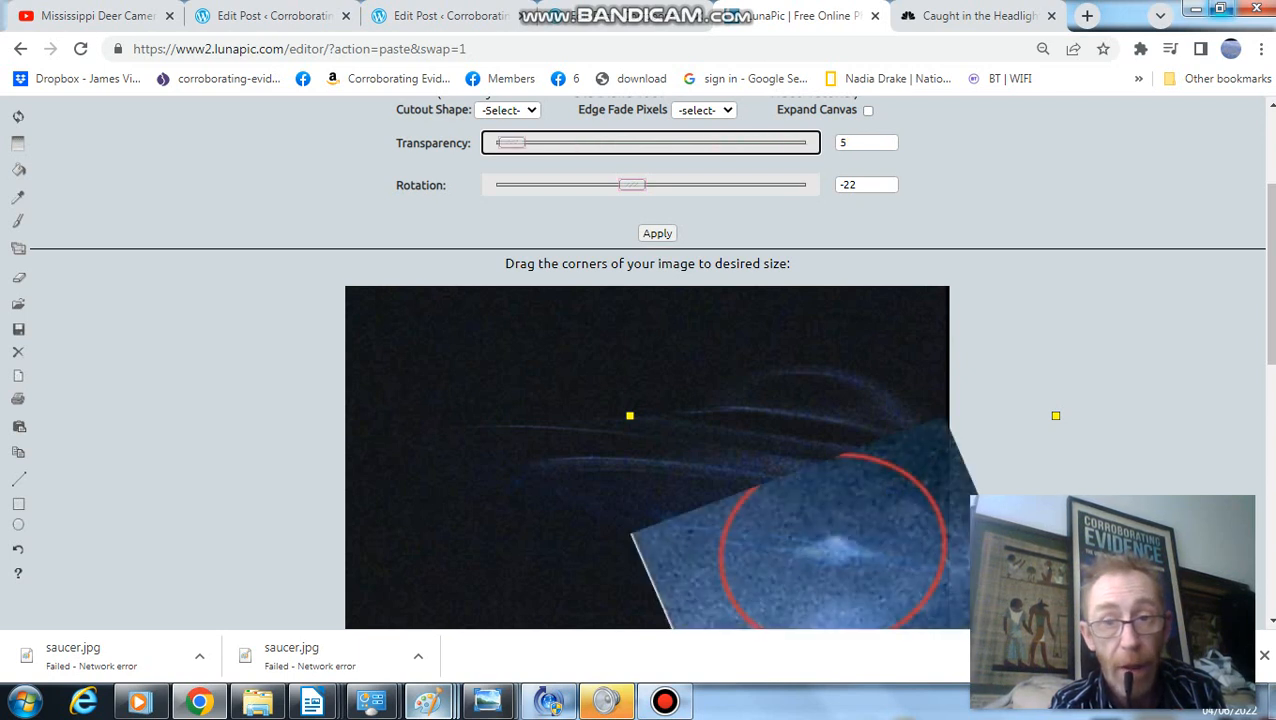
{"action": "key", "text": "Right"}
{"action": "key", "text": "Right"}
{"action": "key", "text": "Right"}
{"action": "key", "text": "Right"}
{"action": "key", "text": "Right"}
{"action": "key", "text": "Right"}
{"action": "key", "text": "Right"}
{"action": "key", "text": "Right"}
{"action": "key", "text": "Right"}
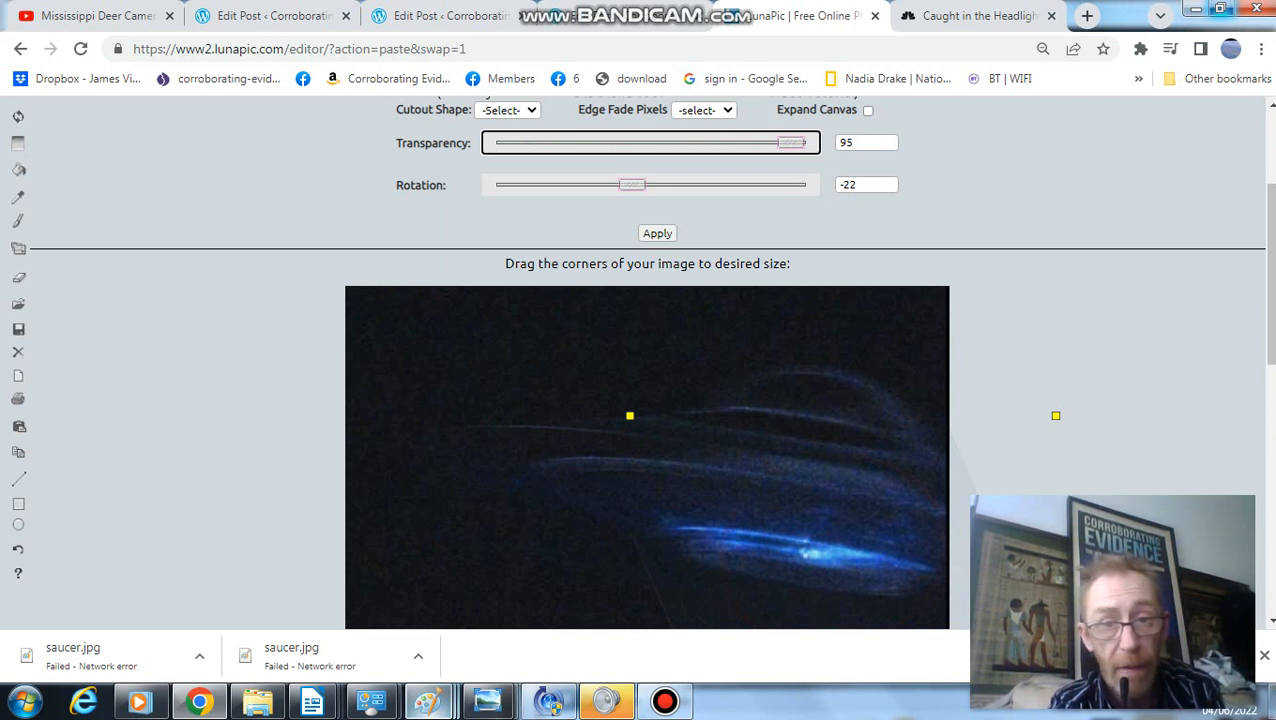
{"action": "key", "text": "Page_Down"}
{"action": "key", "text": "Page_Down"}
{"action": "key", "text": "Page_Down"}
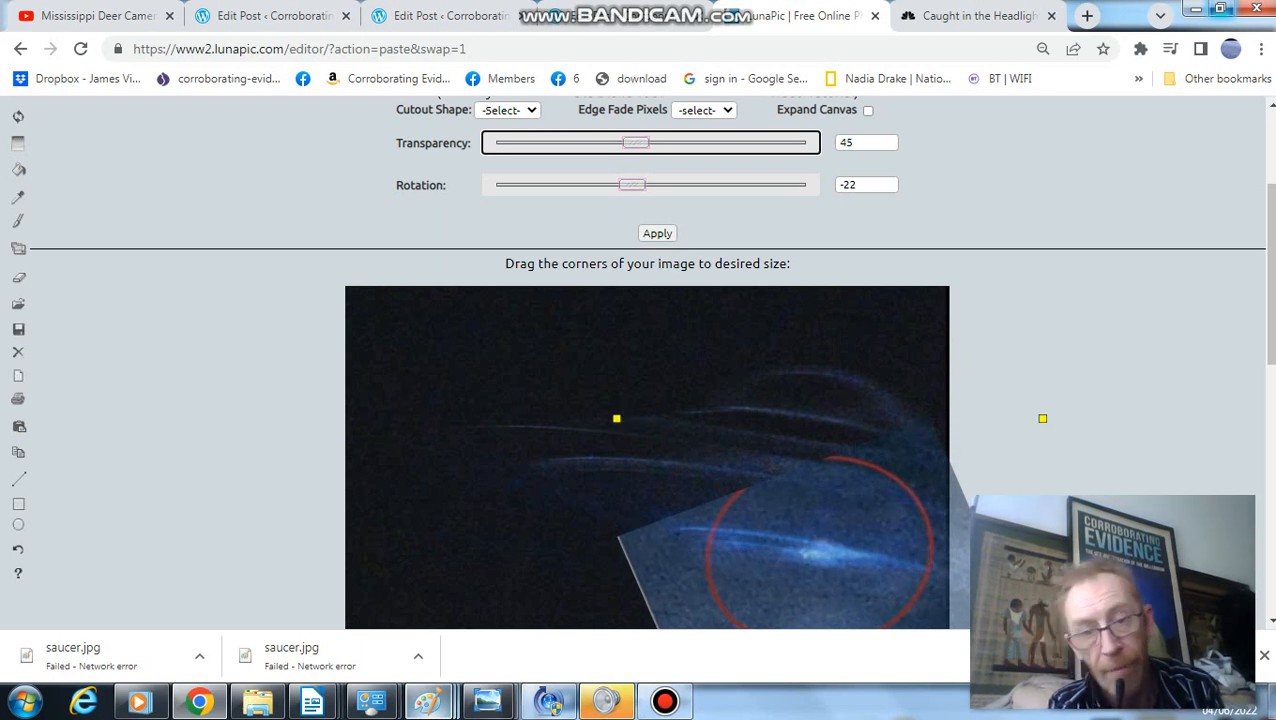
- Drag the overlay transparency between 0 and 100 several times to compare with the trails, leaving it at 40
{"action": "mouse_move", "coordinate": [635, 142]}
{"action": "left_mouse_down"}
{"action": "mouse_move", "coordinate": [518, 142]}
{"action": "mouse_move", "coordinate": [791, 142]}
{"action": "left_mouse_up"}
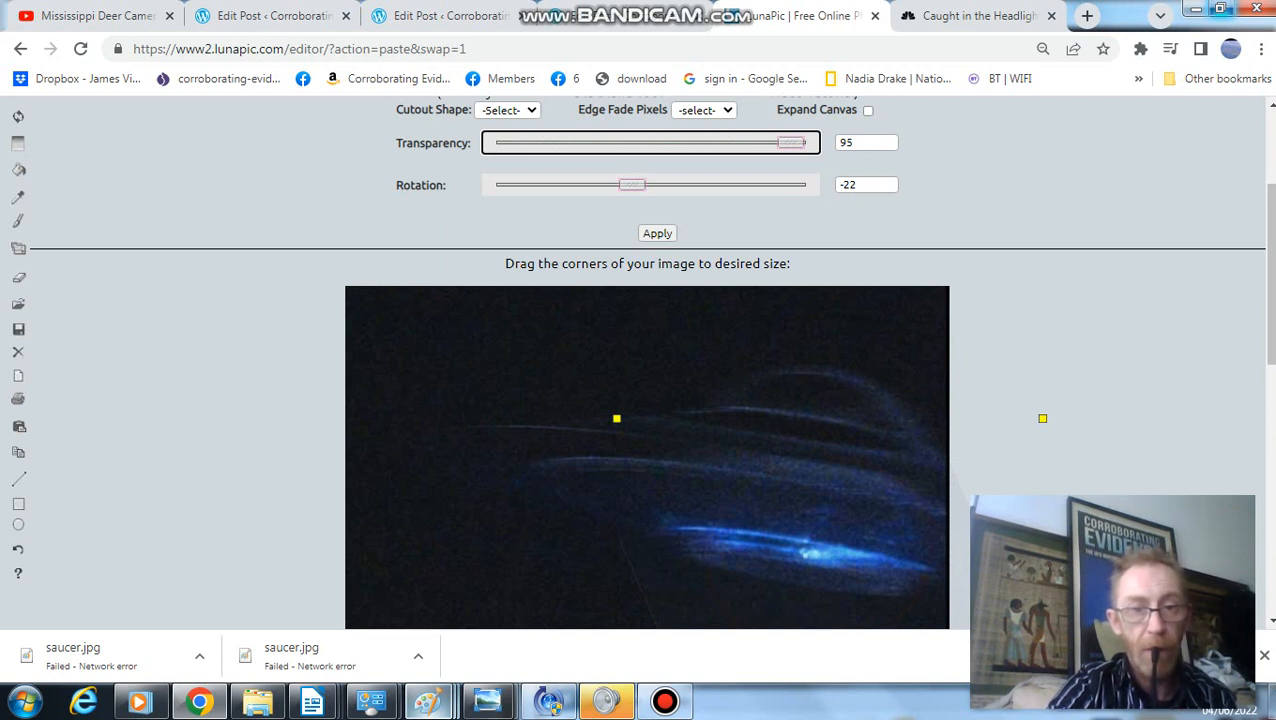
{"action": "left_click_drag", "start_coordinate": [791, 142], "coordinate": [510, 142]}
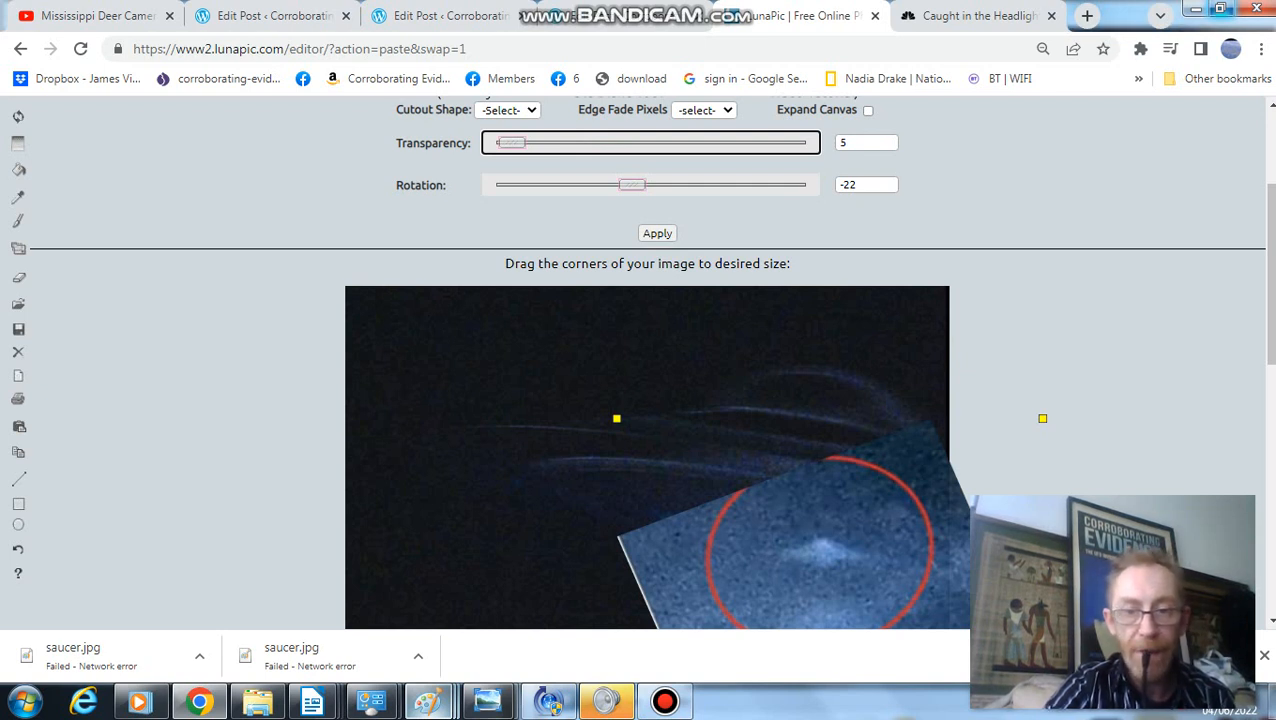
{"action": "left_click_drag", "start_coordinate": [510, 142], "coordinate": [791, 142]}
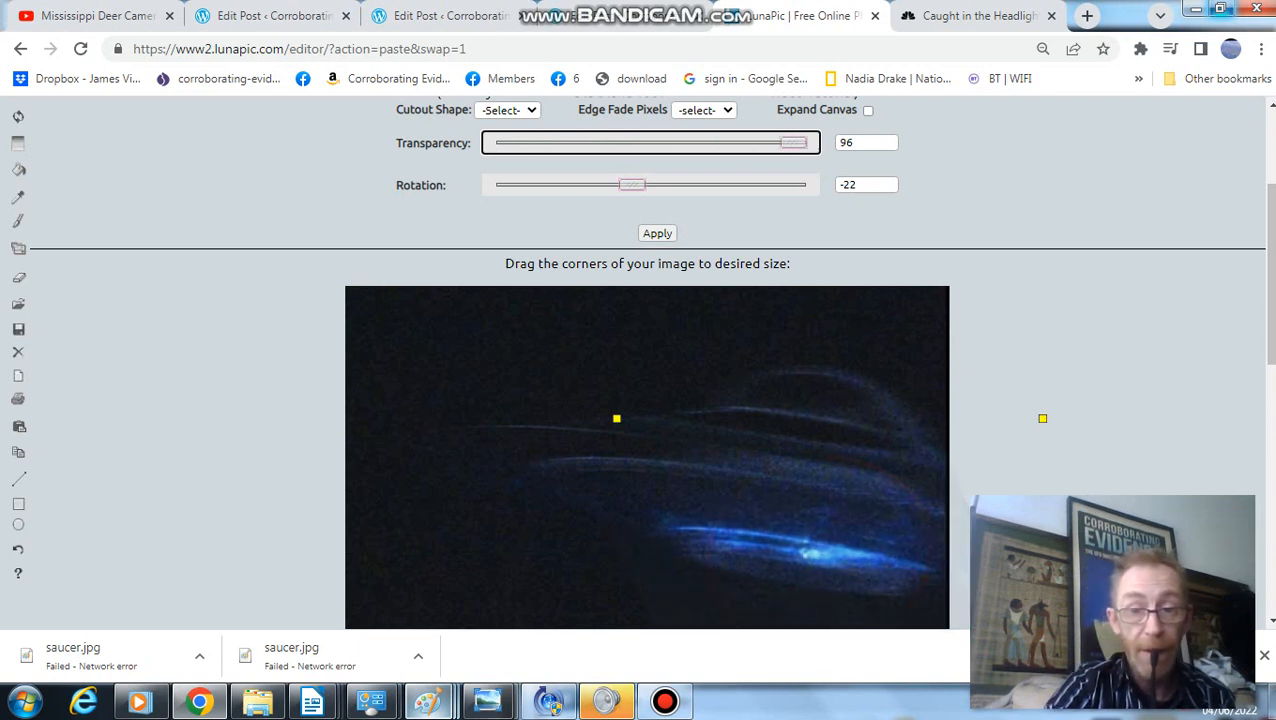
{"action": "left_click_drag", "start_coordinate": [791, 142], "coordinate": [666, 142]}
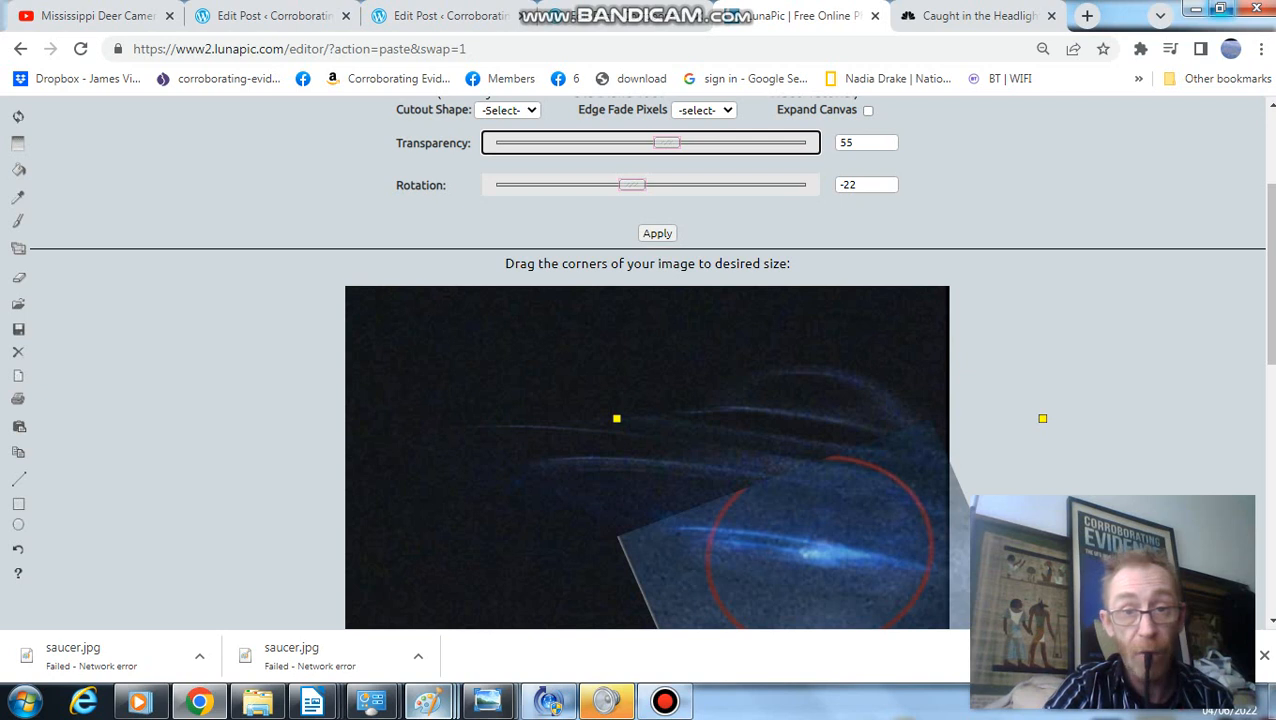
{"action": "left_click_drag", "start_coordinate": [666, 142], "coordinate": [497, 142]}
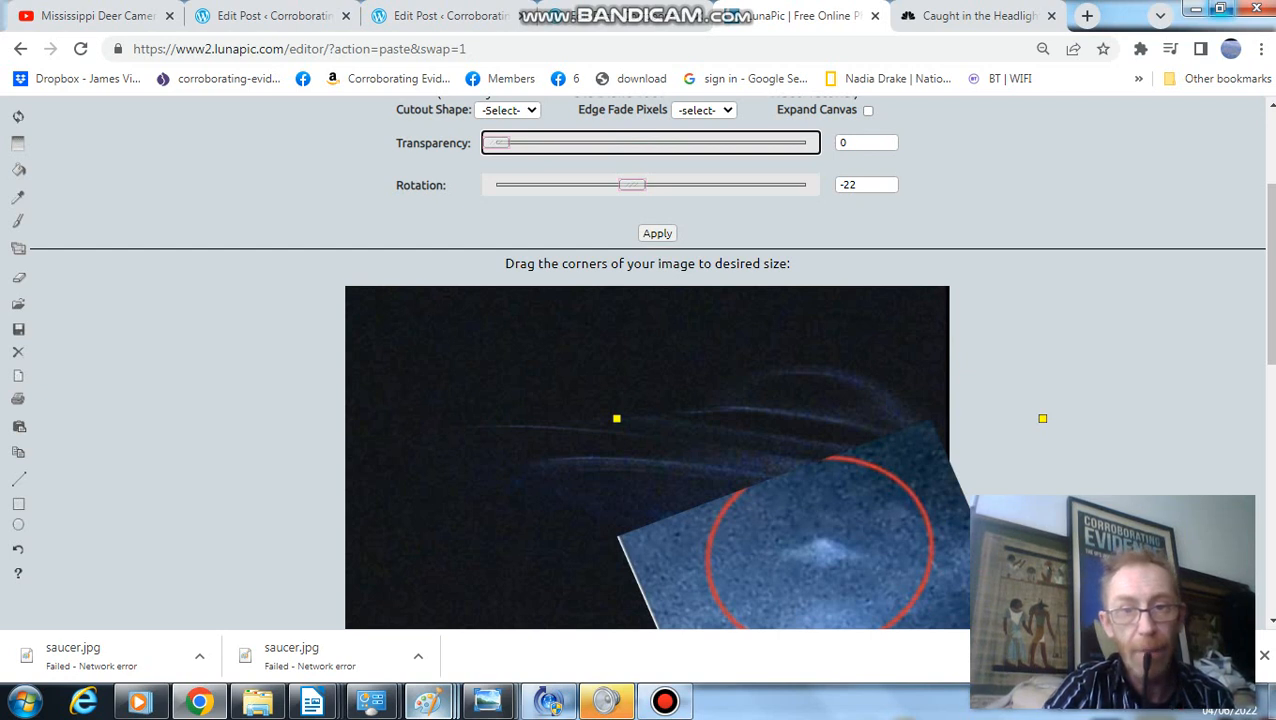
{"action": "left_click_drag", "start_coordinate": [497, 142], "coordinate": [801, 142]}
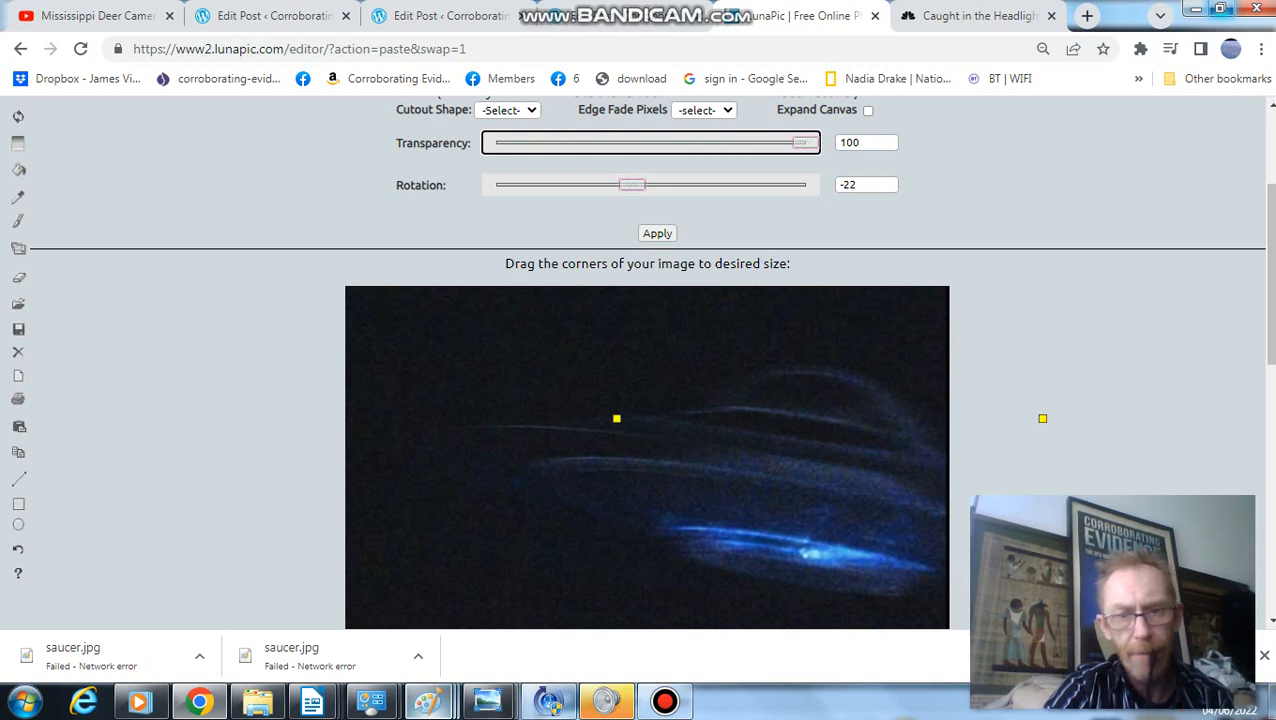
{"action": "left_click_drag", "start_coordinate": [801, 142], "coordinate": [501, 142]}
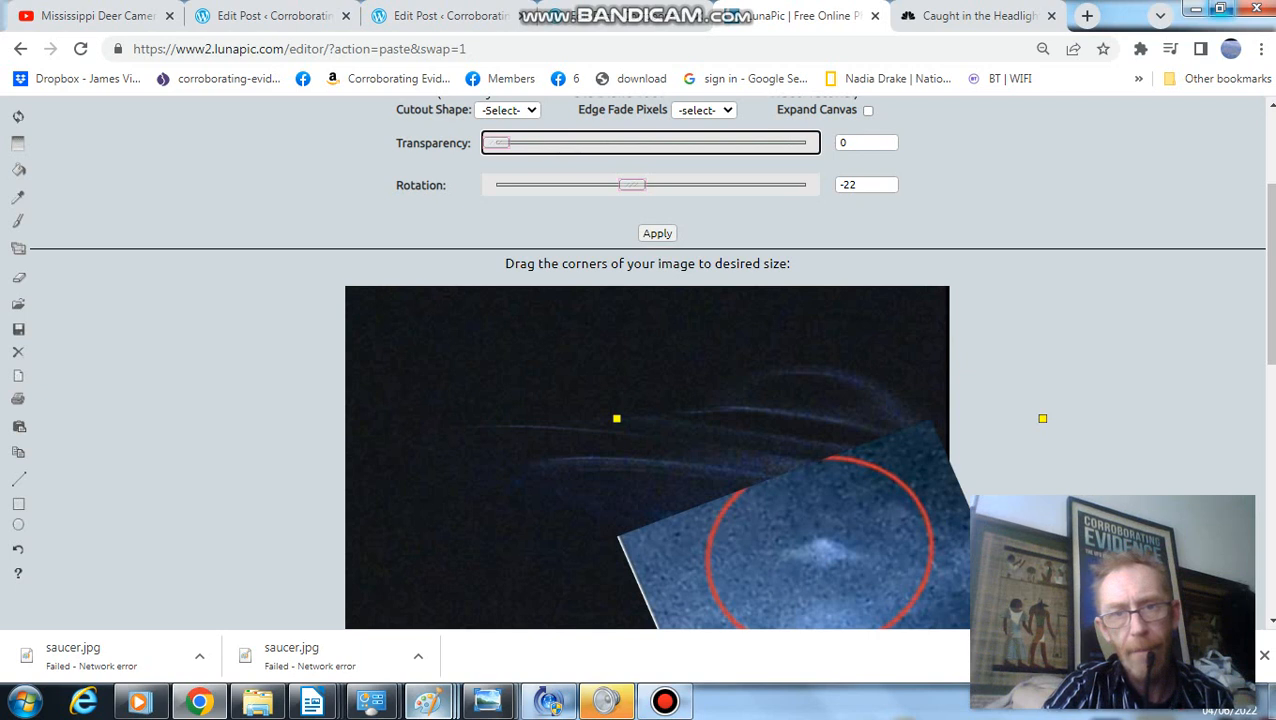
{"action": "left_click_drag", "start_coordinate": [499, 142], "coordinate": [801, 142]}
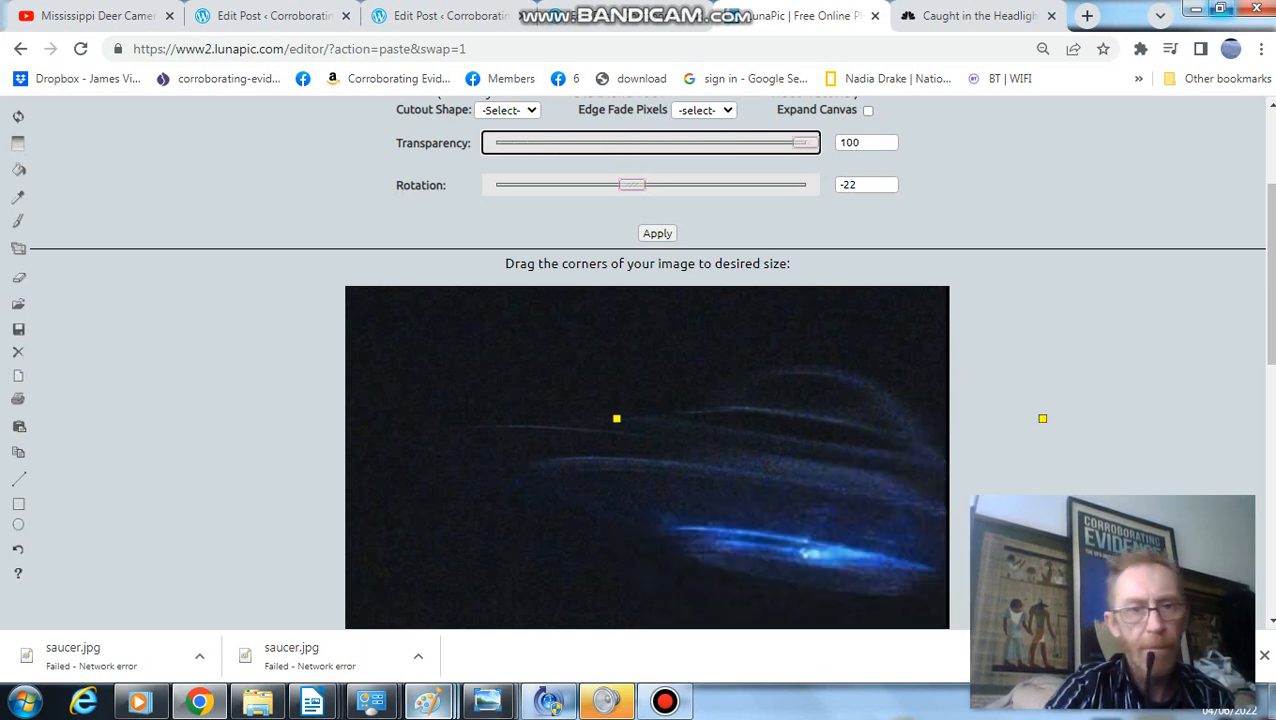
{"action": "left_click_drag", "start_coordinate": [801, 142], "coordinate": [499, 142]}
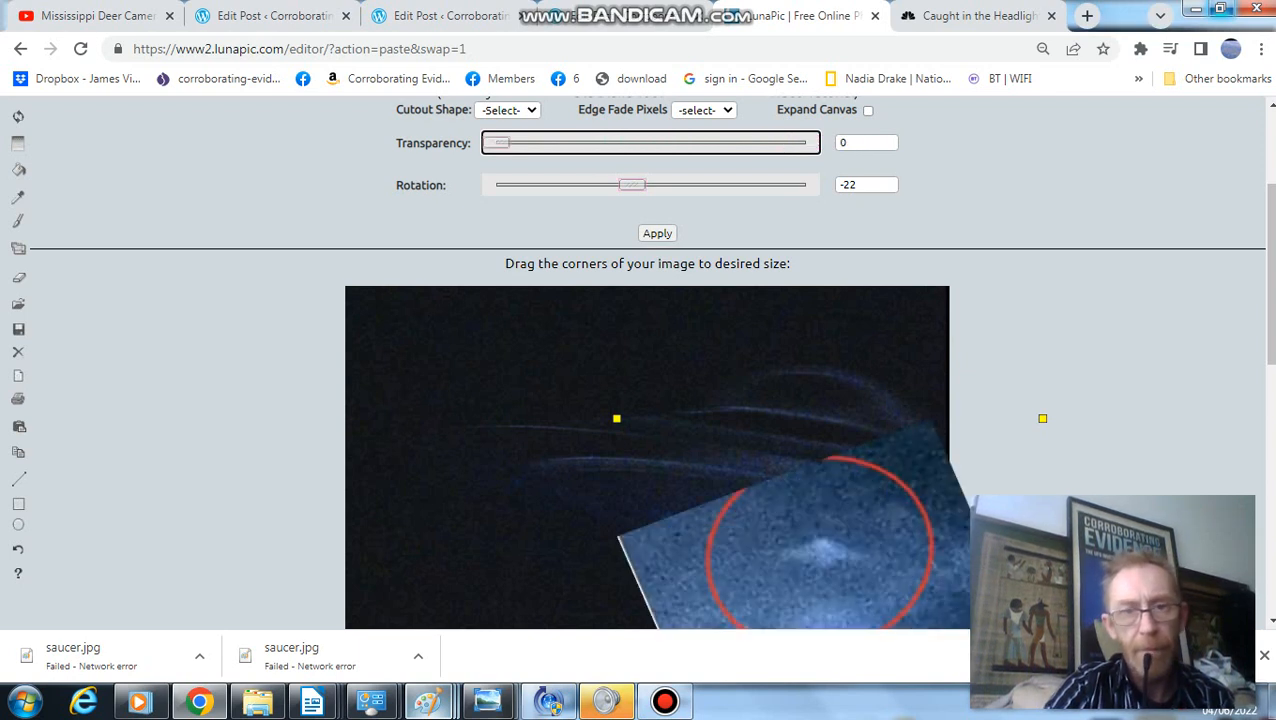
{"action": "left_click_drag", "start_coordinate": [499, 142], "coordinate": [801, 142]}
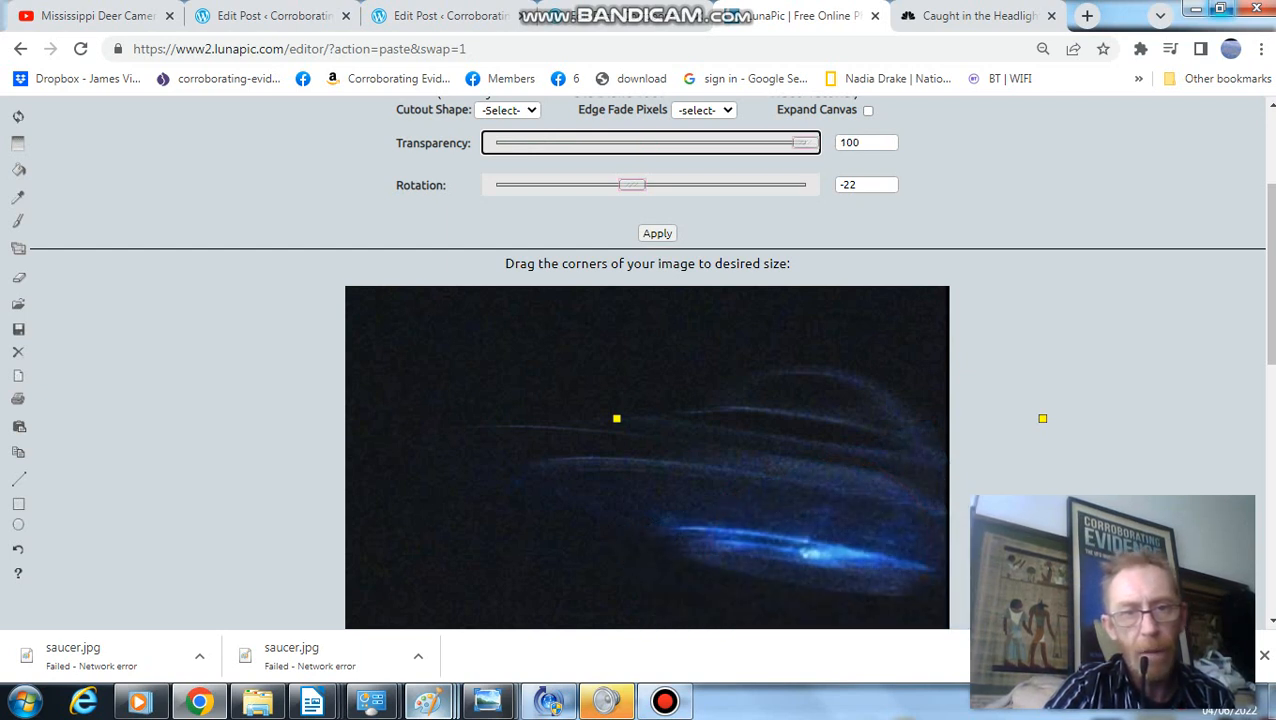
{"action": "left_click_drag", "start_coordinate": [801, 142], "coordinate": [620, 142]}
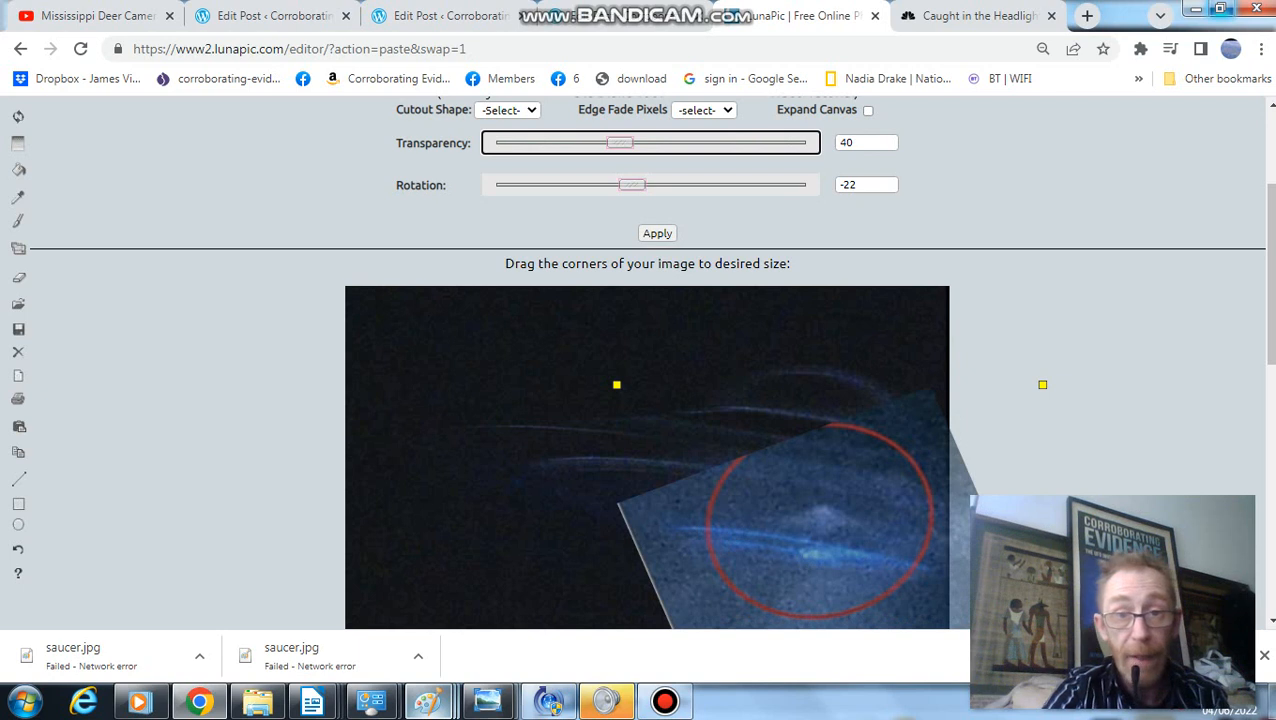
- Nudge the overlay transparency back and forth with the arrow keys, settling around 45
{"action": "key", "text": "Left"}
{"action": "key", "text": "Left"}
{"action": "key", "text": "Left"}
{"action": "key", "text": "Left"}
{"action": "key", "text": "Left"}
{"action": "key", "text": "Left"}
{"action": "key", "text": "Left"}
{"action": "key", "text": "Left"}
{"action": "key", "text": "Left"}
{"action": "key", "text": "Right"}
{"action": "key", "text": "Right"}
{"action": "key", "text": "Right"}
{"action": "key", "text": "Right"}
{"action": "key", "text": "Right"}
{"action": "key", "text": "Right"}
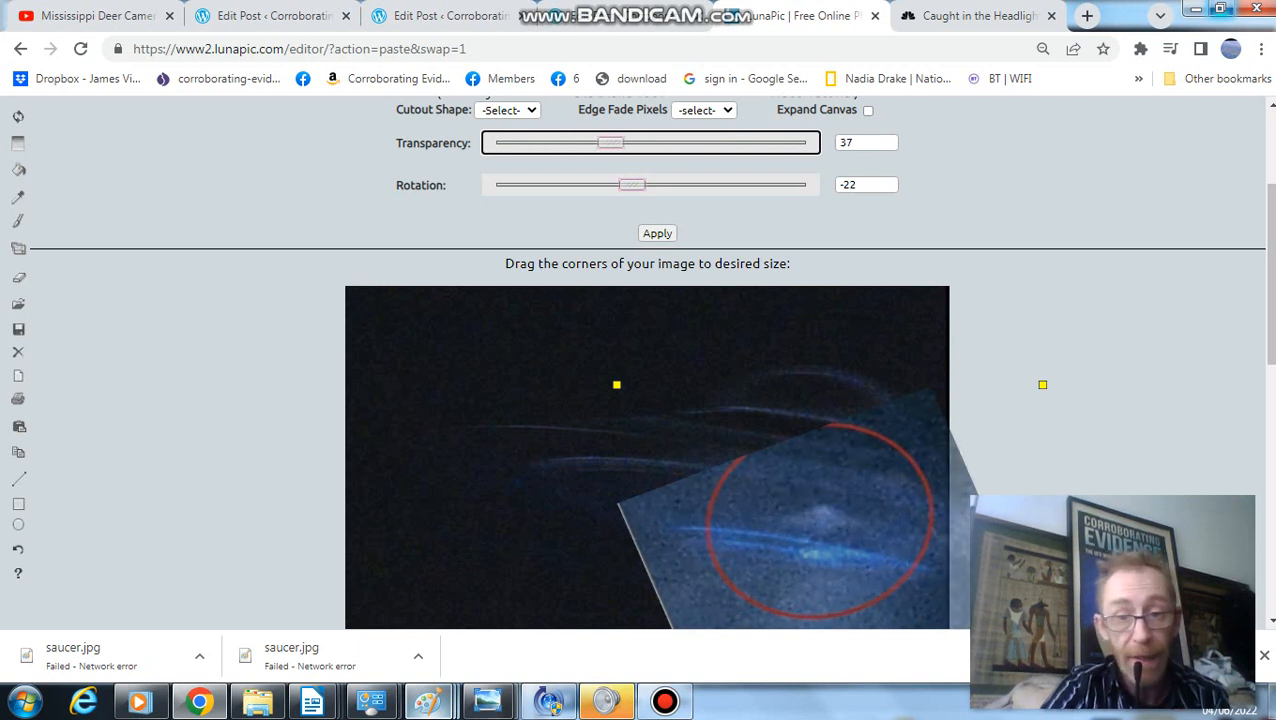
{"action": "key", "text": "Left"}
{"action": "key", "text": "Left"}
{"action": "key", "text": "Left"}
{"action": "key", "text": "Left"}
{"action": "key", "text": "Left"}
{"action": "key", "text": "Left"}
{"action": "key", "text": "Right"}
{"action": "key", "text": "Right"}
{"action": "key", "text": "Right"}
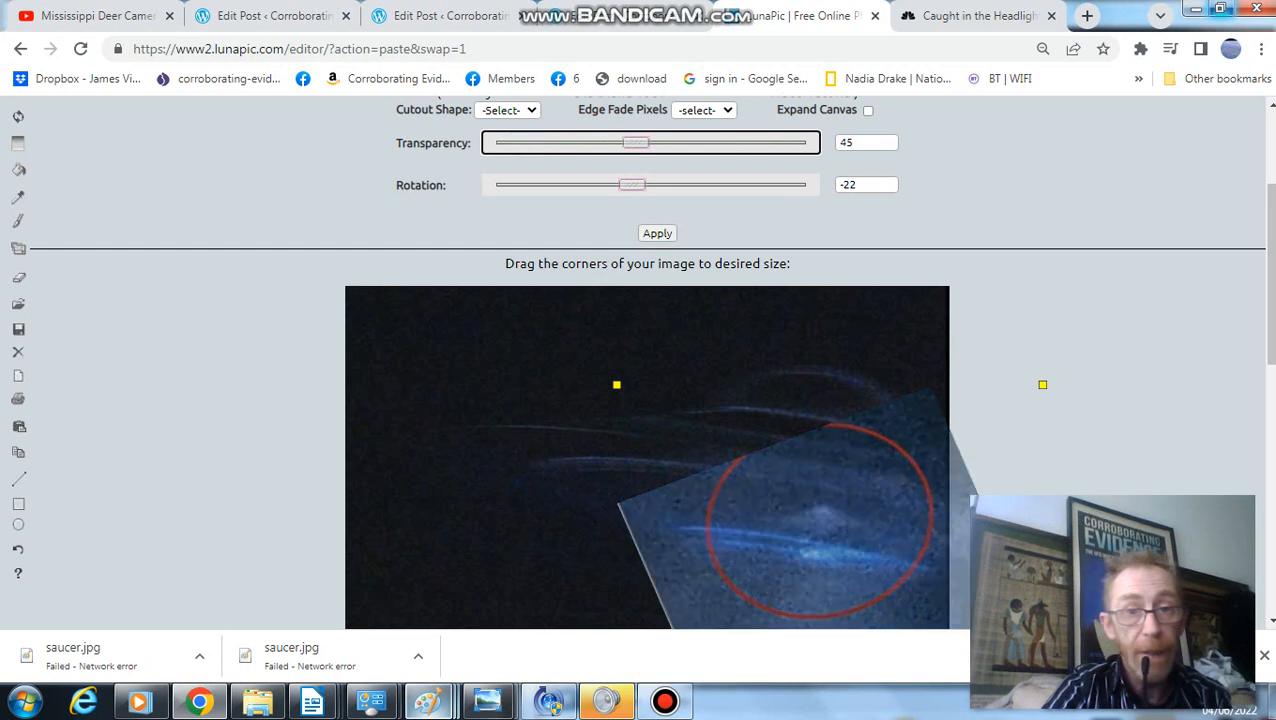
{"action": "key", "text": "Left"}
{"action": "key", "text": "Left"}
{"action": "key", "text": "Left"}
{"action": "key", "text": "Left"}
{"action": "key", "text": "Left"}
{"action": "key", "text": "Left"}
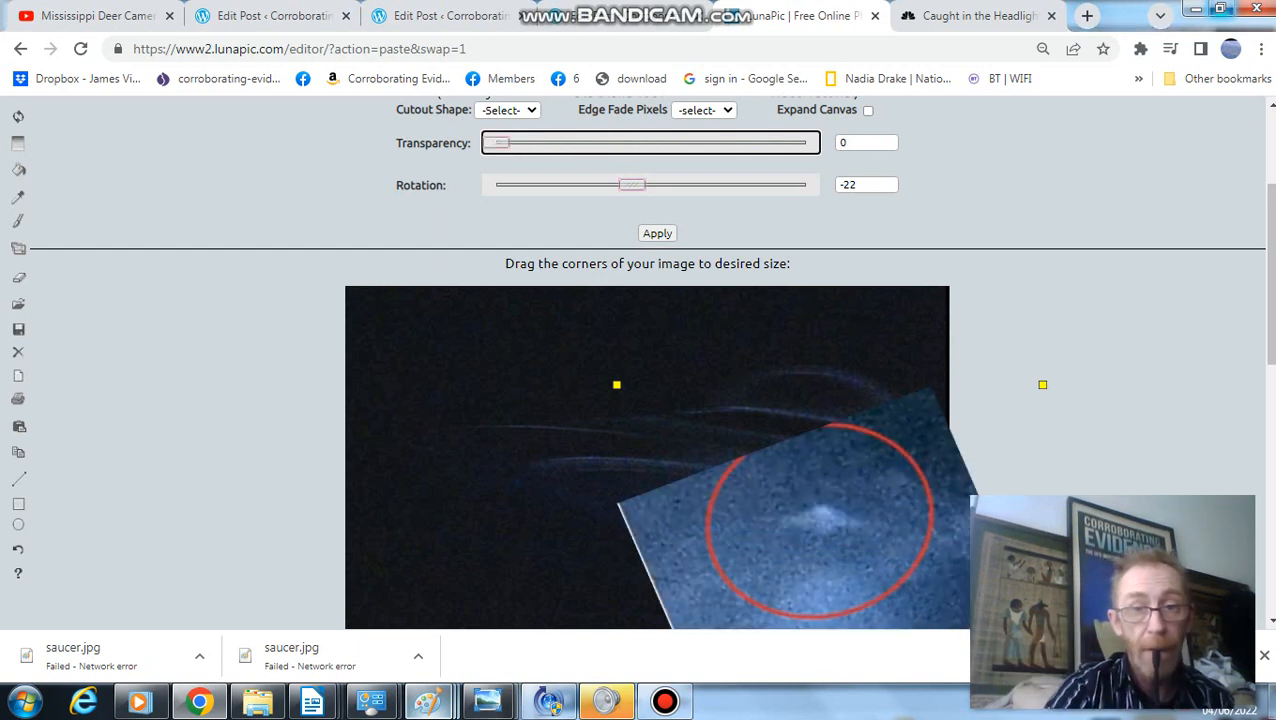
- Swing the overlay between 50 and fully opaque, then leave it at 40 transparency
{"action": "key", "text": "Right"}
{"action": "key", "text": "Right"}
{"action": "key", "text": "Right"}
{"action": "key", "text": "Right"}
{"action": "key", "text": "Right"}
{"action": "key", "text": "Right"}
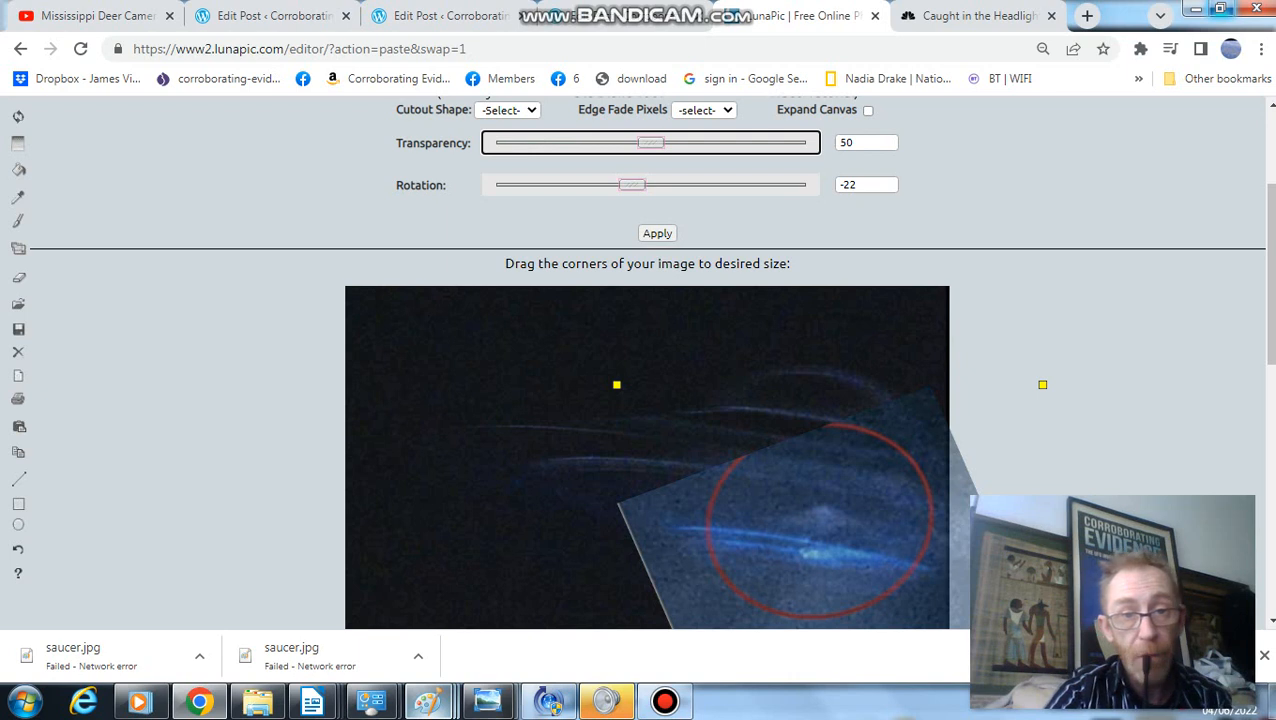
{"action": "key", "text": "Left"}
{"action": "key", "text": "Left"}
{"action": "key", "text": "Left"}
{"action": "key", "text": "Left"}
{"action": "key", "text": "Left"}
{"action": "key", "text": "Left"}
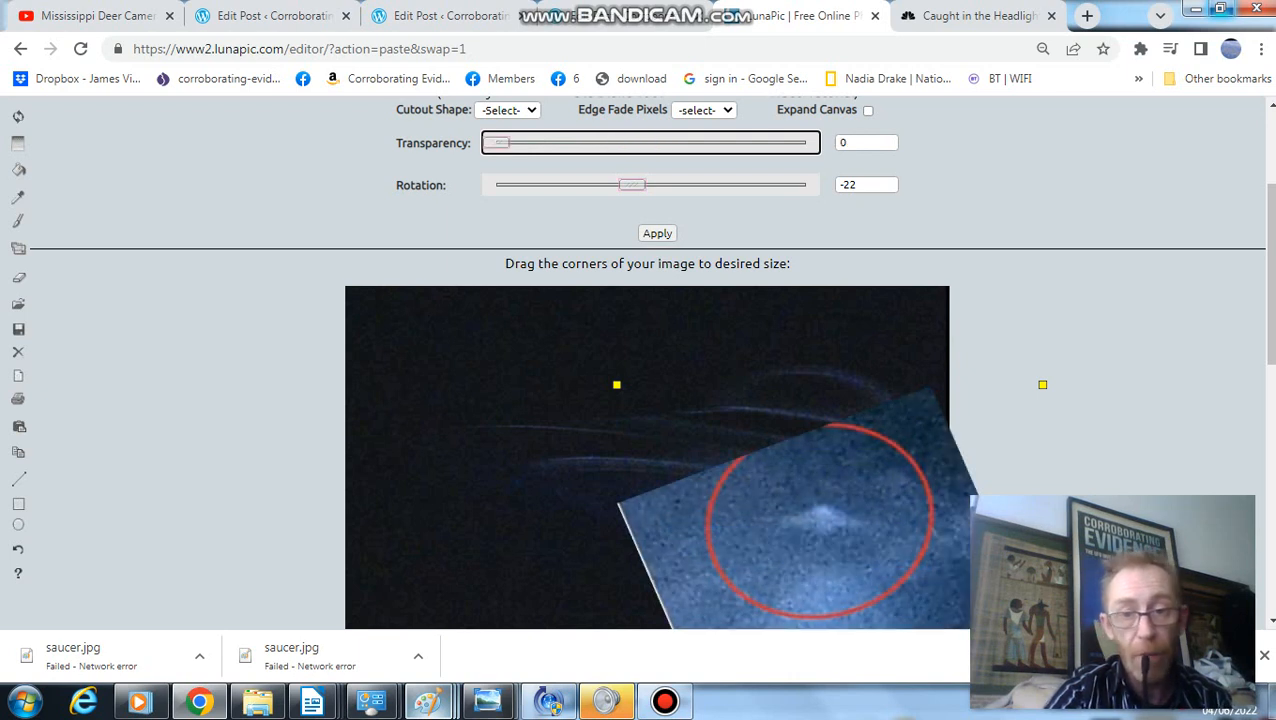
{"action": "key", "text": "Right"}
{"action": "key", "text": "Right"}
{"action": "key", "text": "Right"}
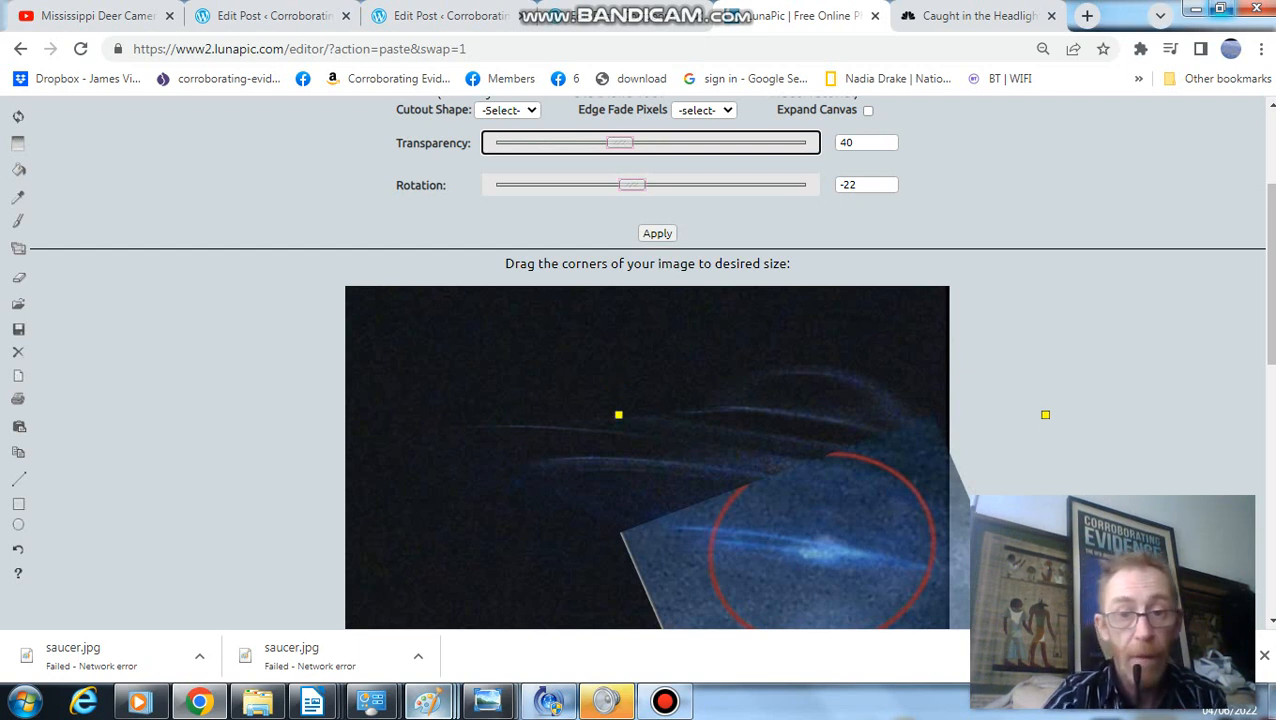
- Sweep the Transparency slider down to about 30 and back, leaving the overlay at 45
{"action": "left_click_drag", "start_coordinate": [619, 142], "coordinate": [497, 142]}
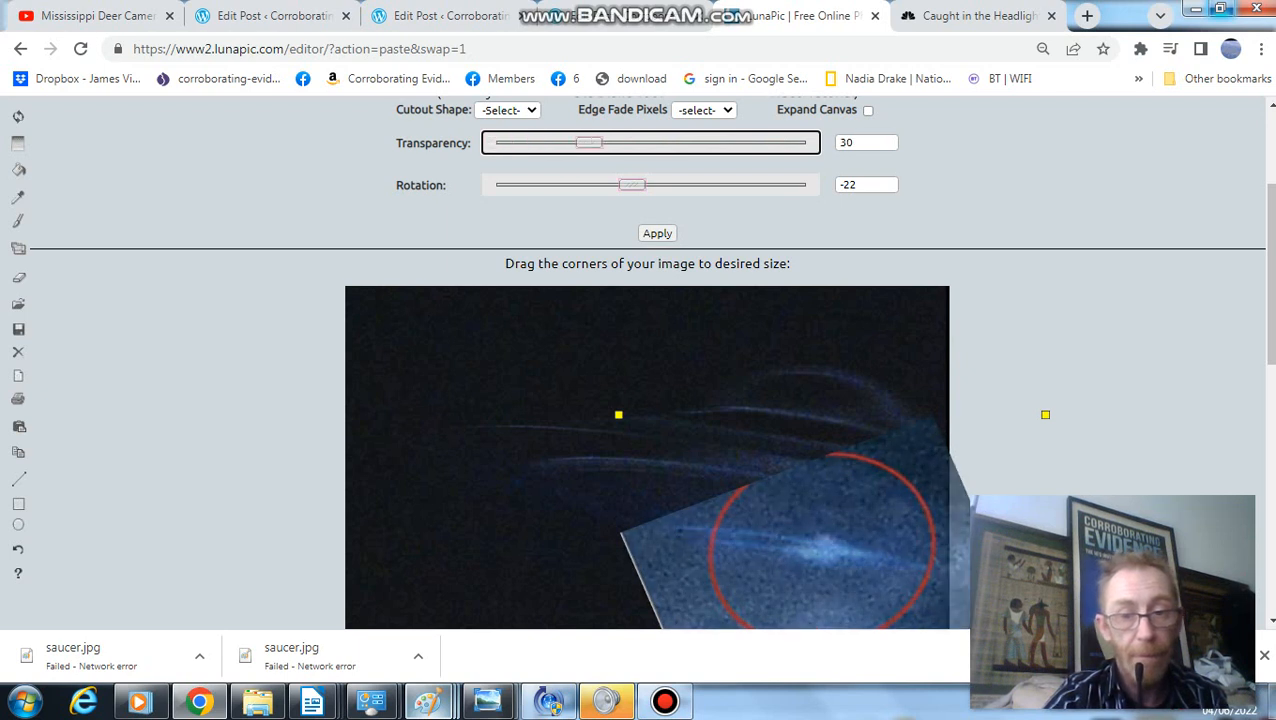
{"action": "mouse_move", "coordinate": [497, 142]}
{"action": "left_mouse_down"}
{"action": "mouse_move", "coordinate": [672, 142]}
{"action": "mouse_move", "coordinate": [512, 142]}
{"action": "mouse_move", "coordinate": [619, 142]}
{"action": "left_mouse_up"}
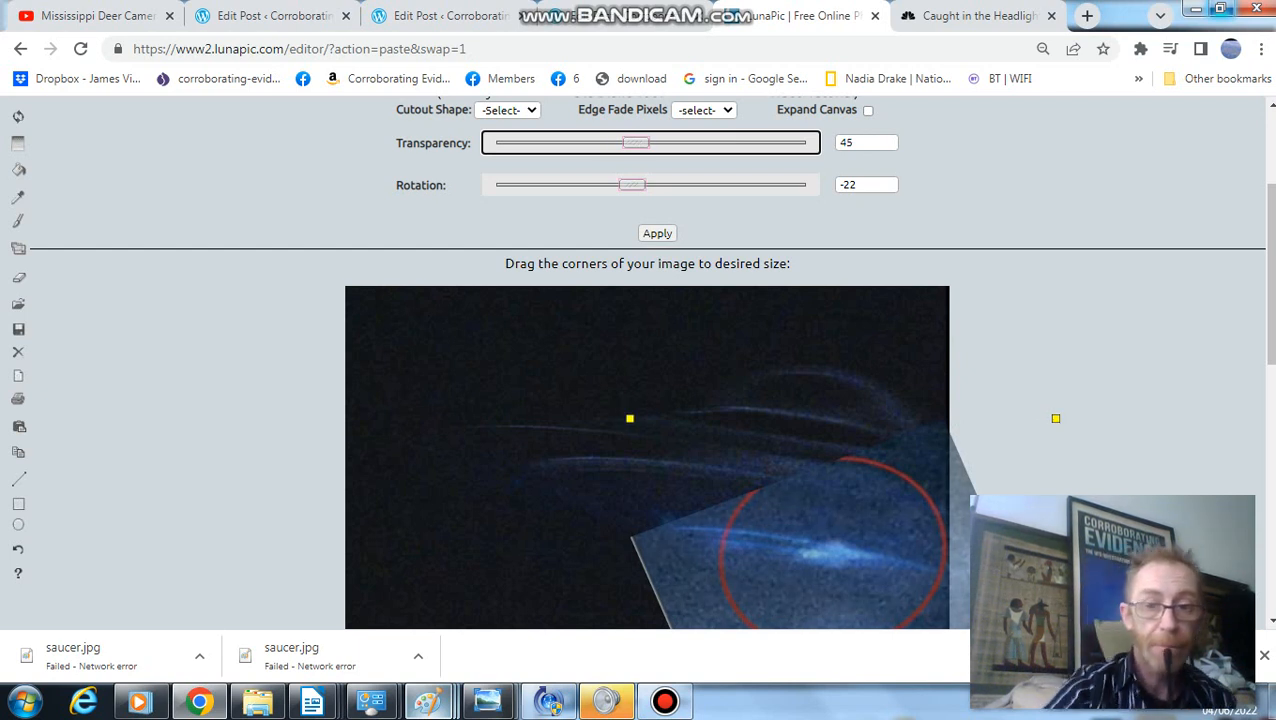
- Drag the Transparency slider between 0 and 100 several times, ending at 100 so the overlay is hidden
{"action": "left_click_drag", "start_coordinate": [619, 142], "coordinate": [800, 142]}
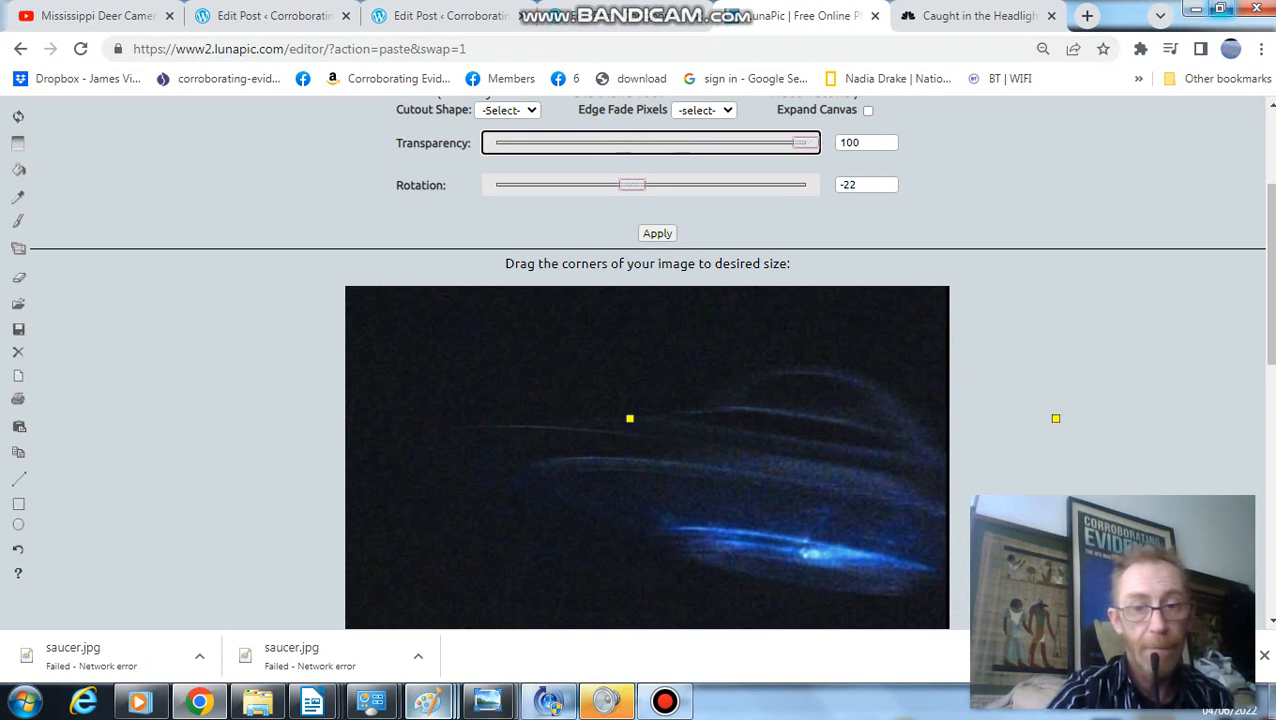
{"action": "left_click_drag", "start_coordinate": [800, 142], "coordinate": [500, 142]}
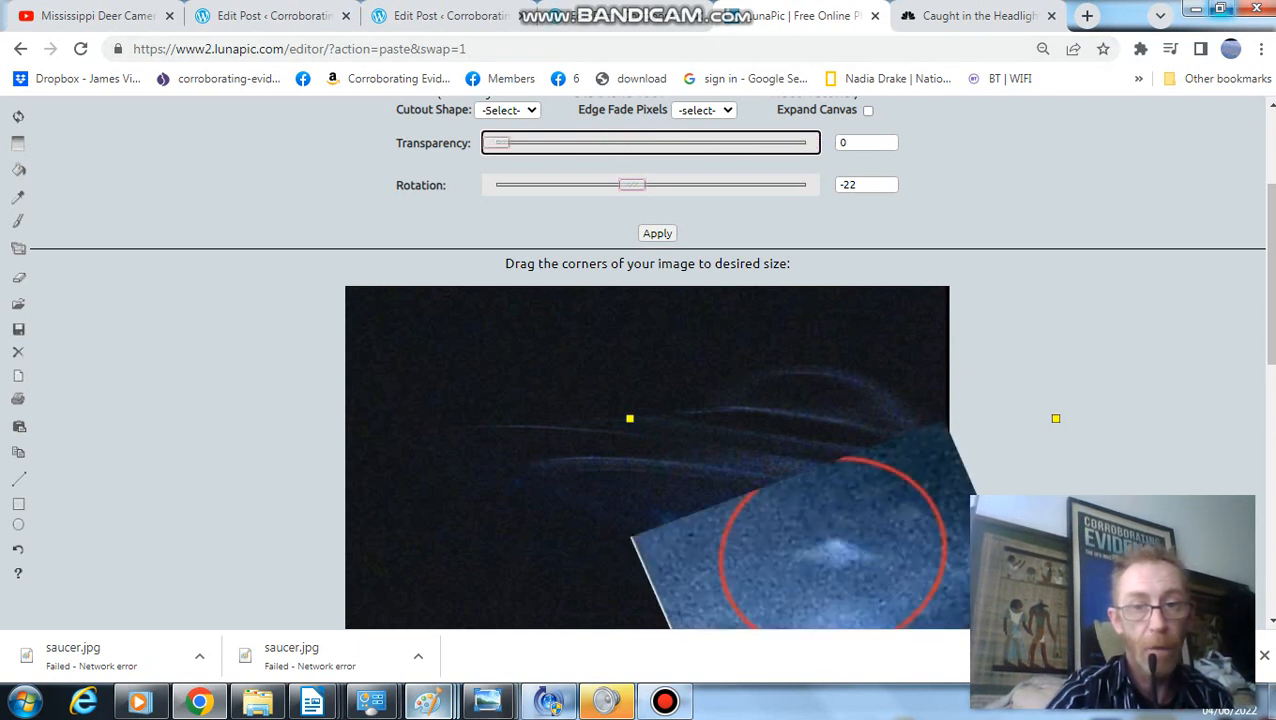
{"action": "left_click_drag", "start_coordinate": [500, 142], "coordinate": [800, 142]}
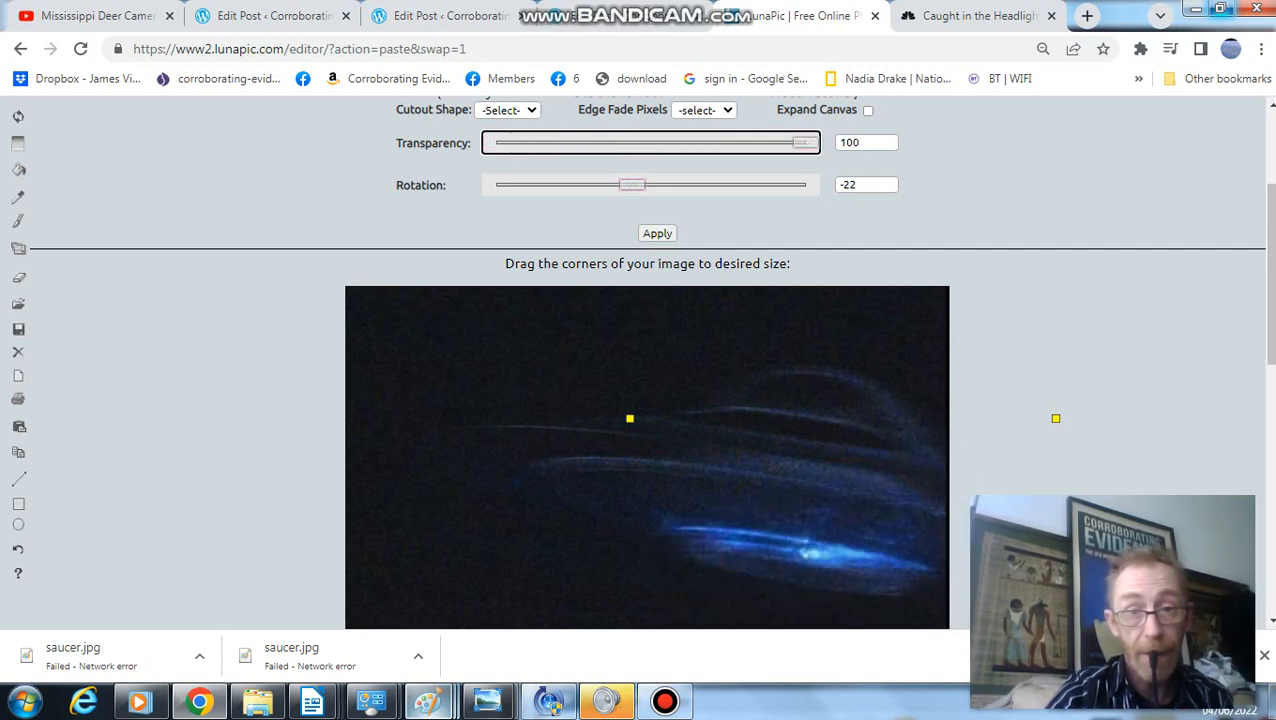
{"action": "left_click_drag", "start_coordinate": [800, 142], "coordinate": [500, 142]}
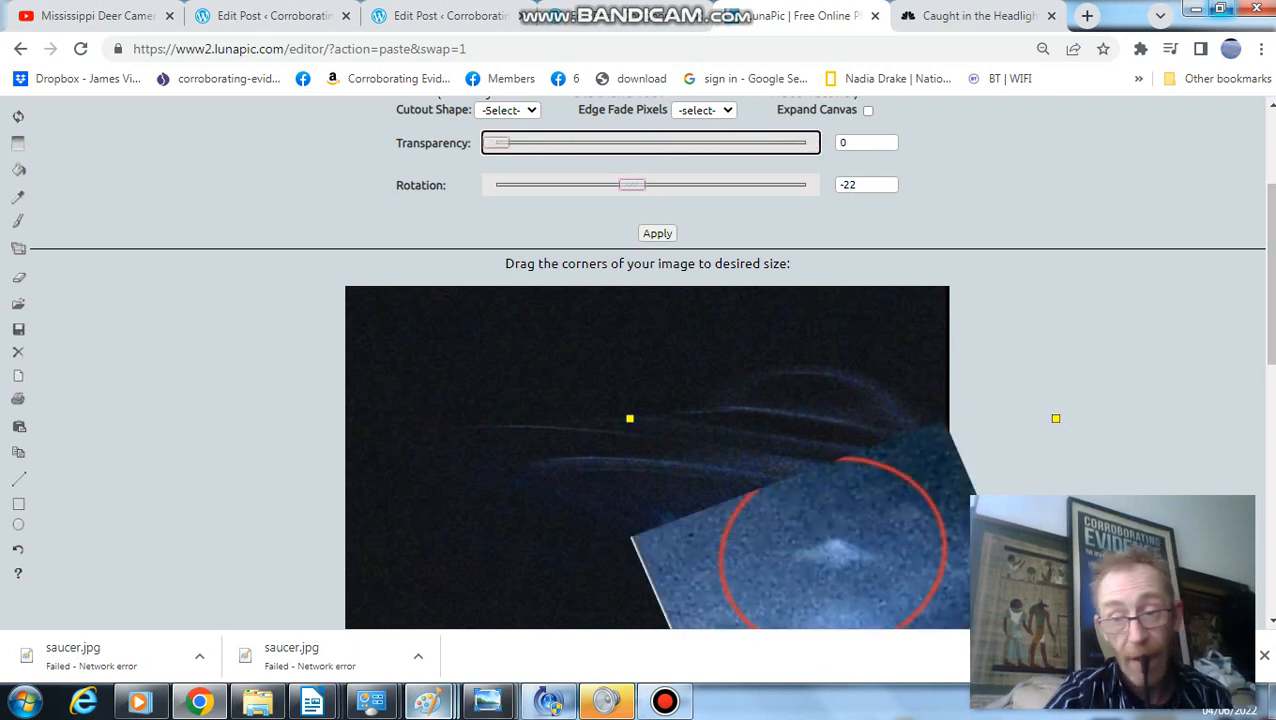
{"action": "left_click_drag", "start_coordinate": [500, 142], "coordinate": [800, 142]}
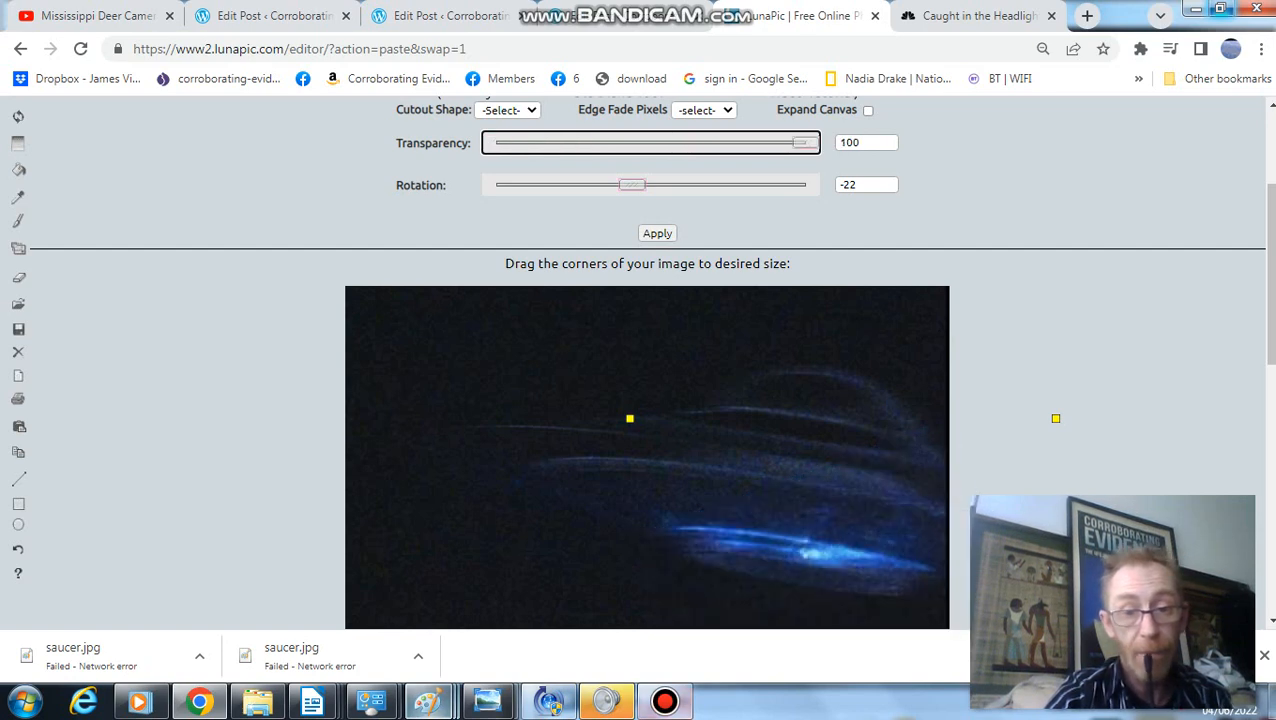
- Bring up the Bandicam recorder window from the taskbar
{"action": "left_click", "coordinate": [665, 700]}
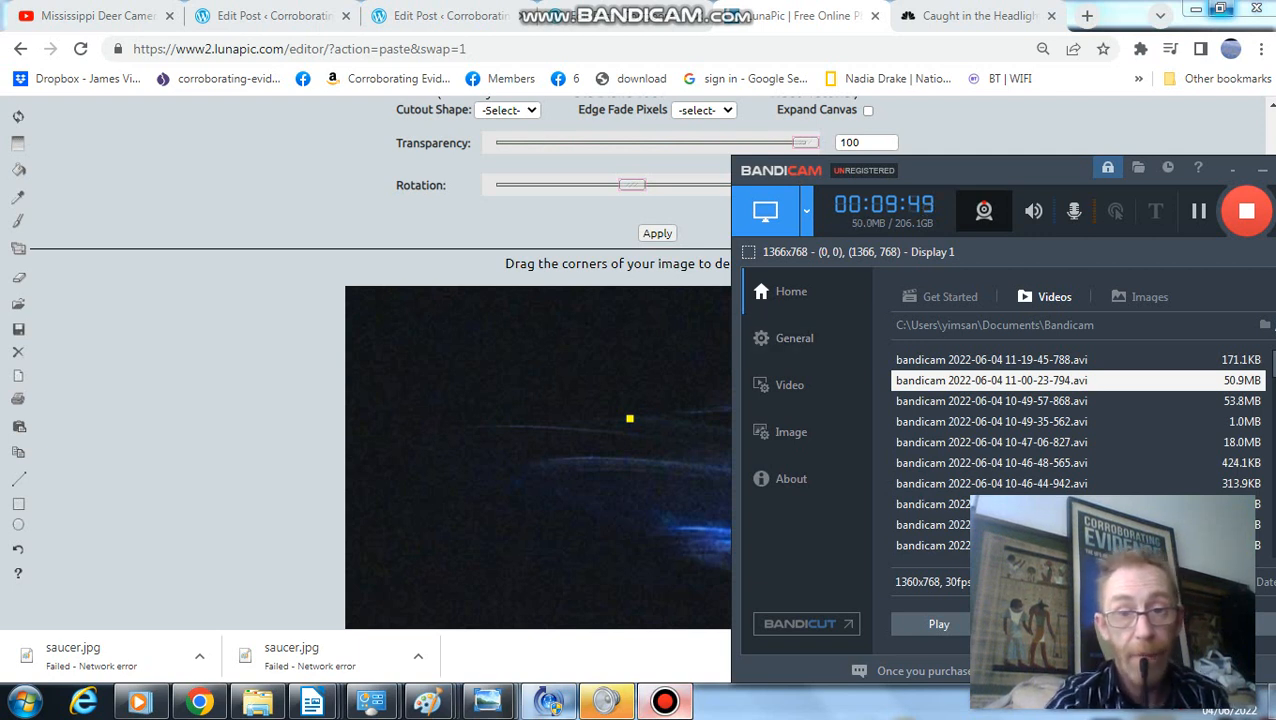
- Return to the image and set the overlay to 44 transparency, then fade it to 96
{"action": "left_click", "coordinate": [800, 142]}
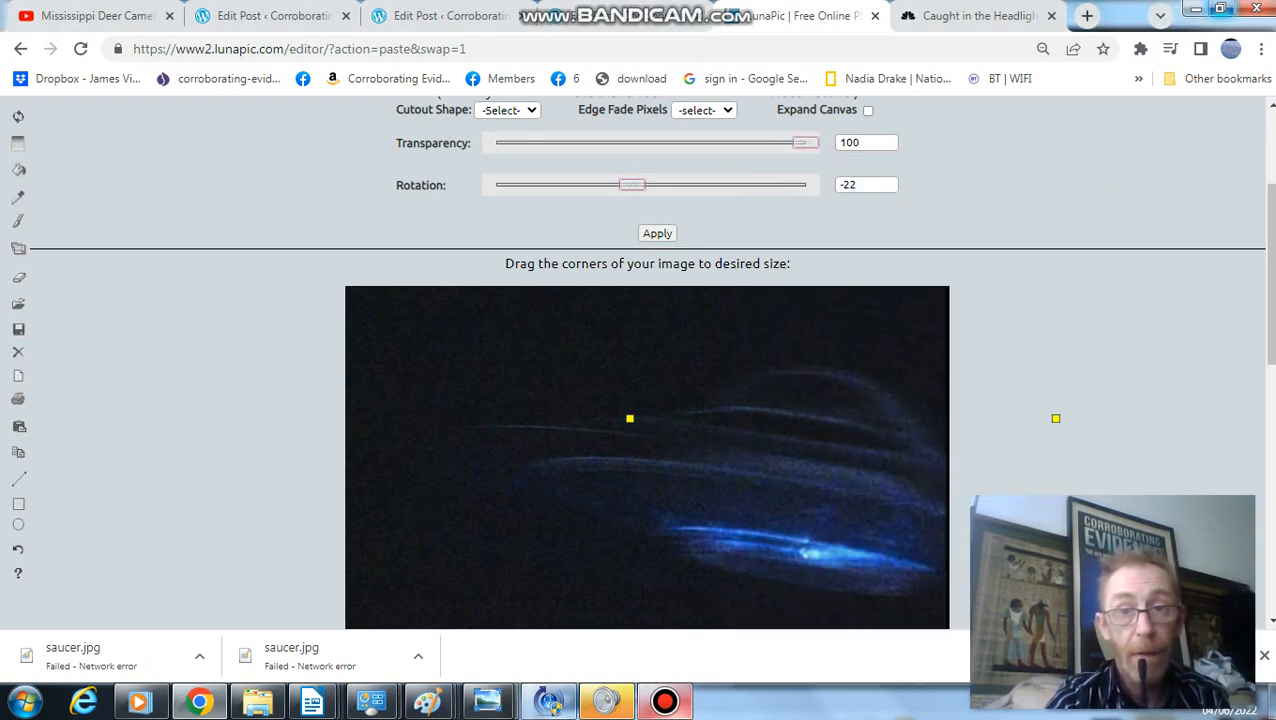
{"action": "left_click_drag", "start_coordinate": [802, 142], "coordinate": [631, 142]}
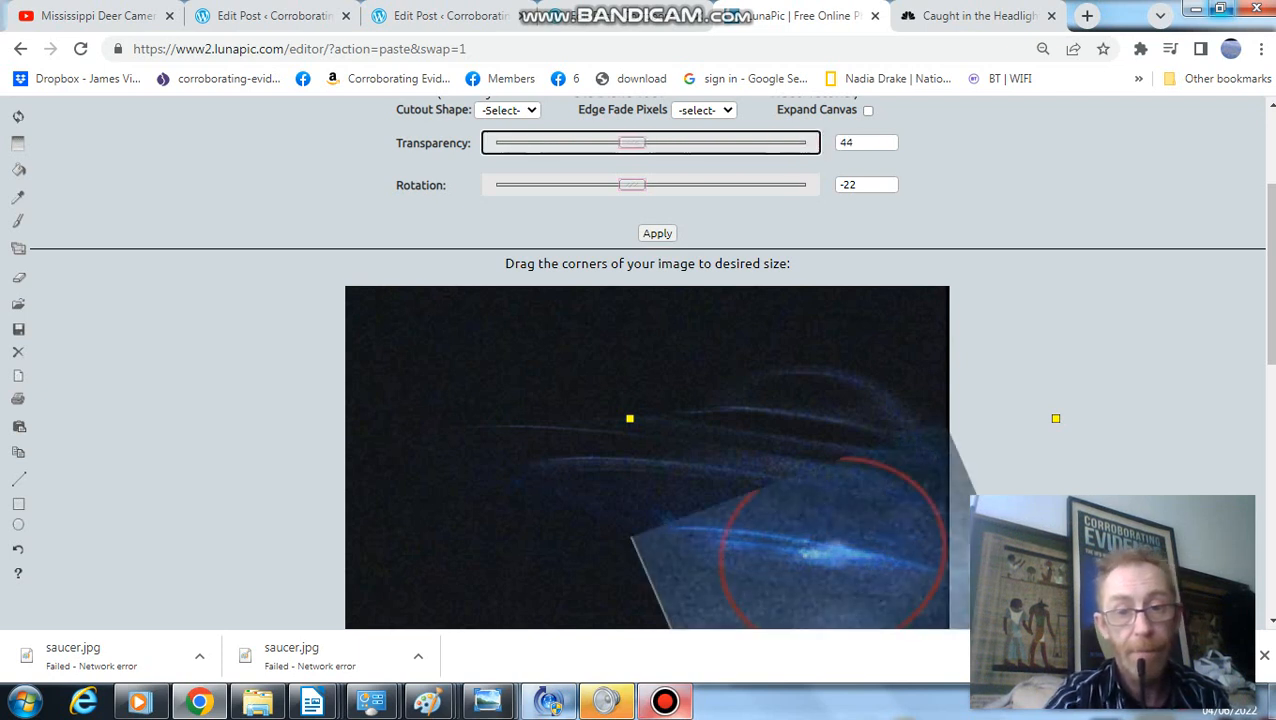
{"action": "left_click_drag", "start_coordinate": [631, 142], "coordinate": [793, 142]}
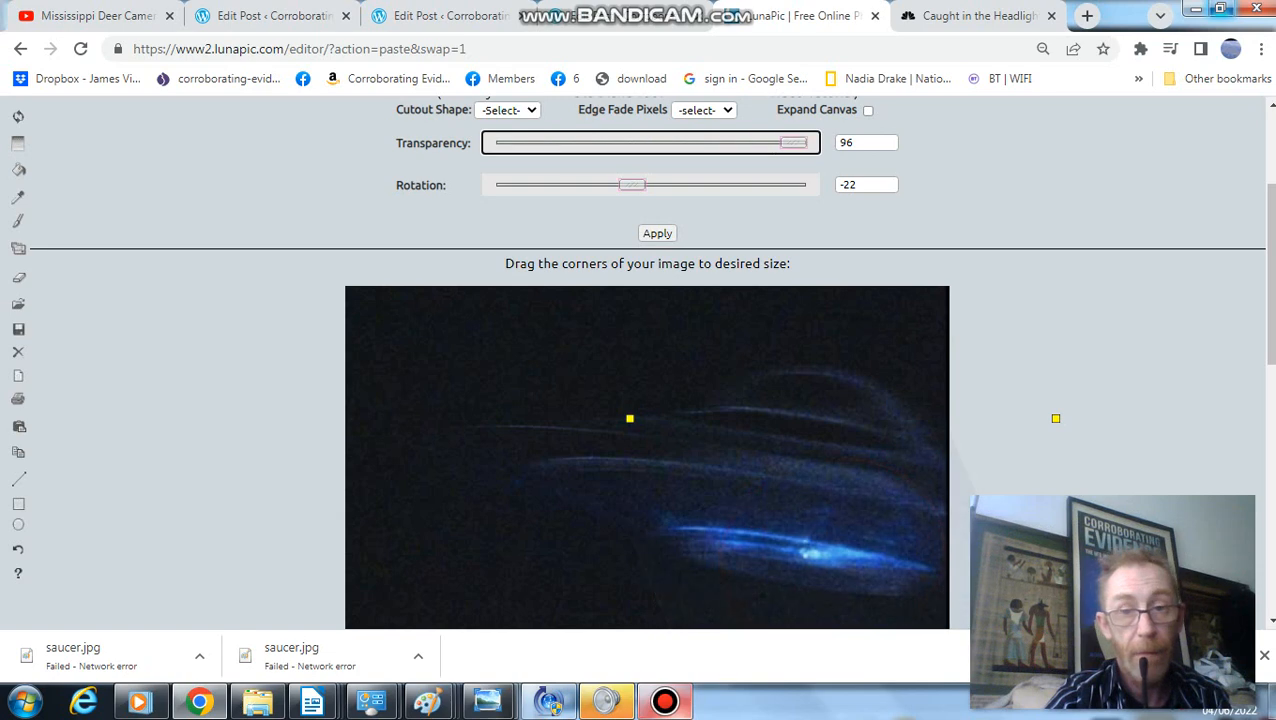